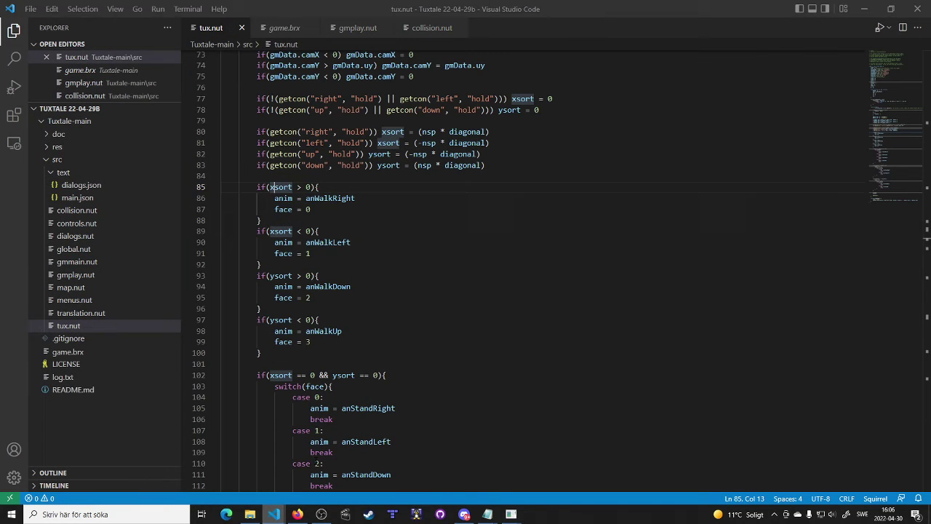
# Step: Switch from VS Code to the running Tuxtale [PROTOTYPE] game window
pyautogui.click(512, 514)
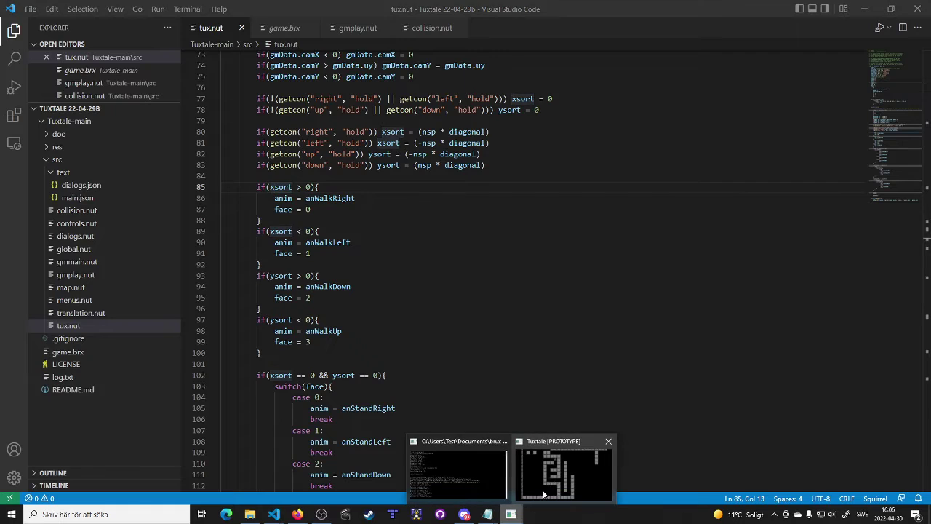
# Step: Walk Tux down, up, left and right through the maze corridors and open area
pyautogui.click(551, 478)
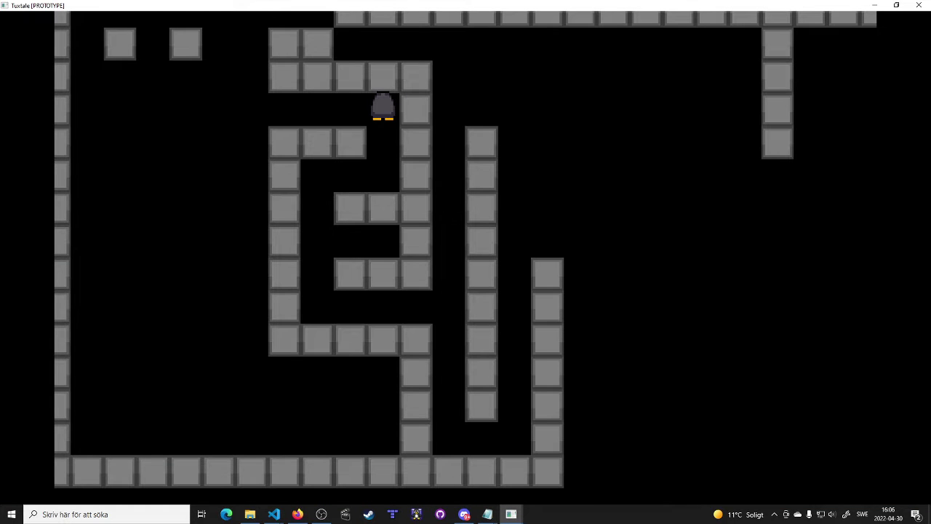
pyautogui.press('Left')
pyautogui.press('Left')
pyautogui.press('Right')
pyautogui.press('Right')
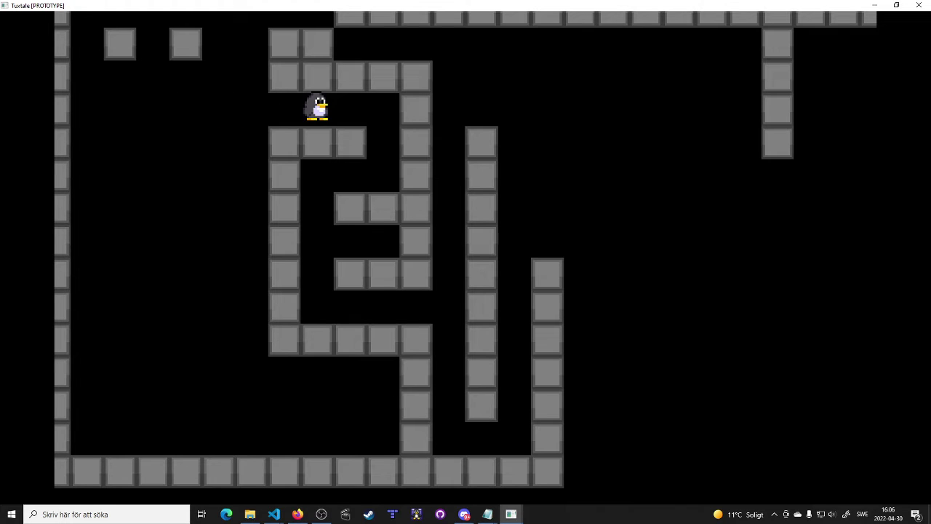
pyautogui.press('Down')
pyautogui.press('Down')
pyautogui.press('Down')
pyautogui.press('Down')
pyautogui.press('Right')
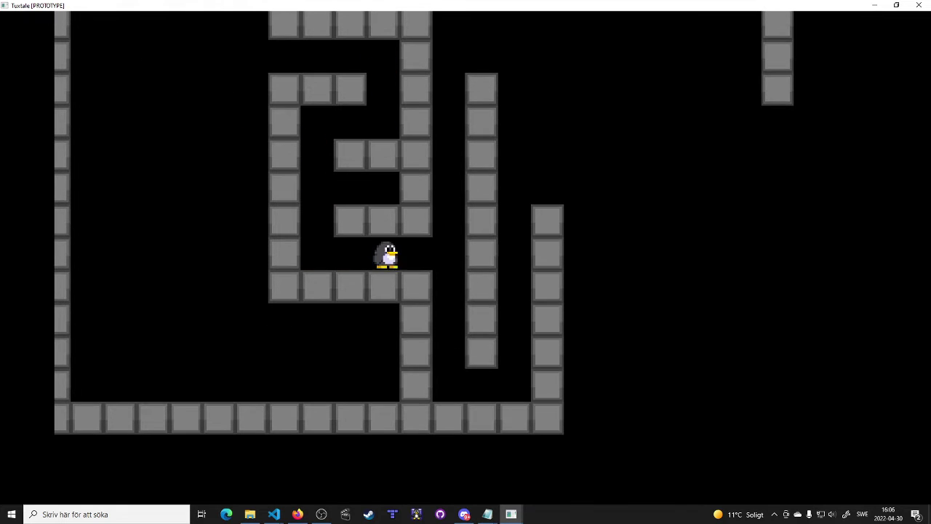
pyautogui.press('Down')
pyautogui.press('Down')
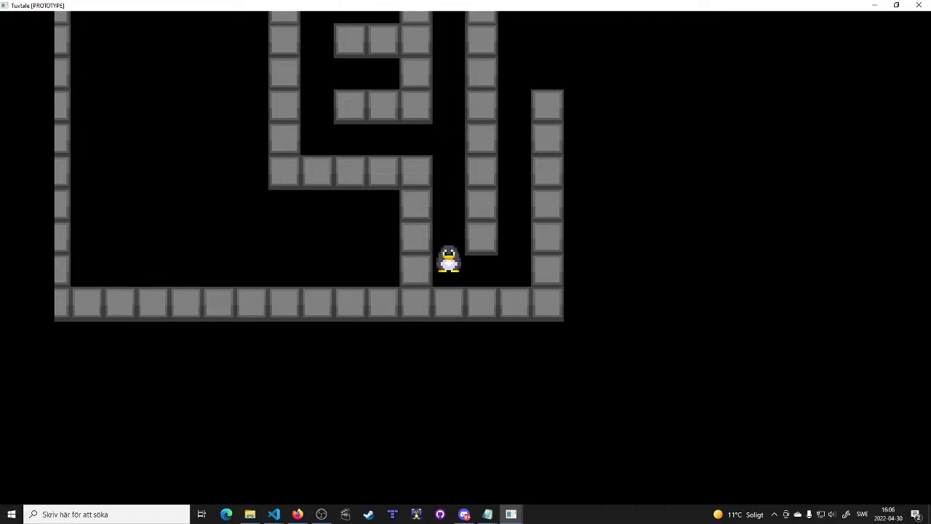
pyautogui.press('Down')
pyautogui.press('Right')
pyautogui.press('Right')
pyautogui.press('Up')
pyautogui.press('Up')
pyautogui.press('Up')
pyautogui.press('Up')
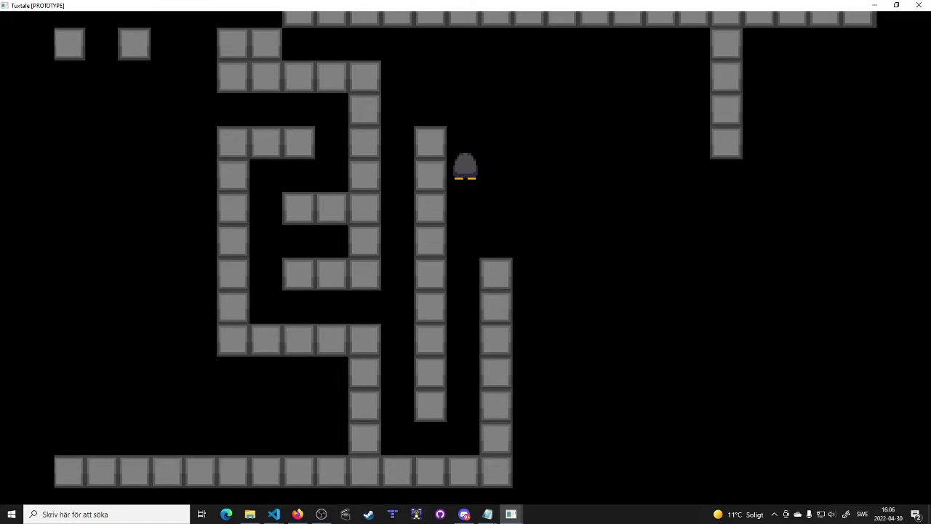
pyautogui.press('Down')
pyautogui.press('Right')
pyautogui.press('Right')
pyautogui.press('Right')
pyautogui.press('Right')
pyautogui.press('Right')
pyautogui.press('Right')
pyautogui.press('Right')
pyautogui.press('Right')
pyautogui.press('Right')
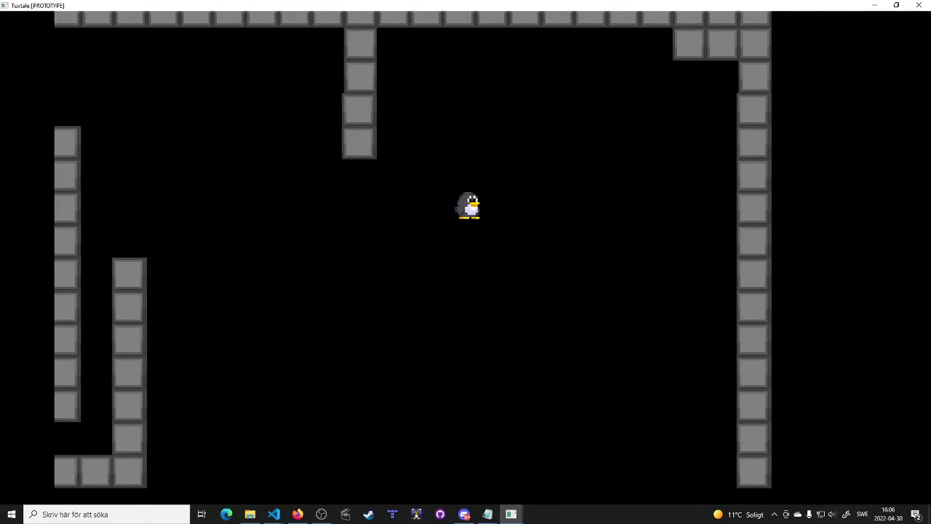
pyautogui.press('Right')
pyautogui.press('Right')
pyautogui.press('Right')
pyautogui.press('Right')
pyautogui.press('Right')
pyautogui.press('Left')
pyautogui.press('Left')
pyautogui.press('Left')
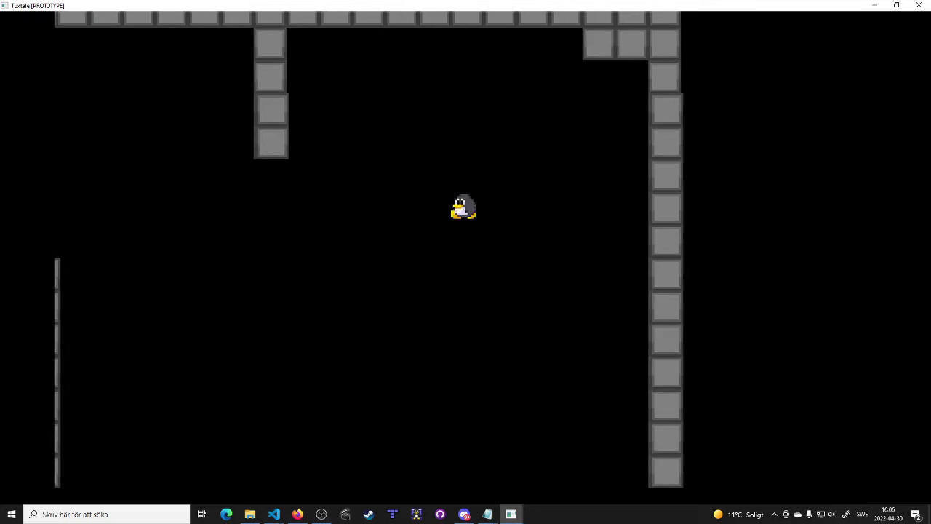
pyautogui.press('Left')
pyautogui.press('Left')
pyautogui.press('Left')
pyautogui.press('Left')
pyautogui.press('Left')
pyautogui.press('Left')
pyautogui.press('Left')
pyautogui.press('Left')
pyautogui.press('Left')
pyautogui.press('Right')
pyautogui.press('Right')
pyautogui.press('Right')
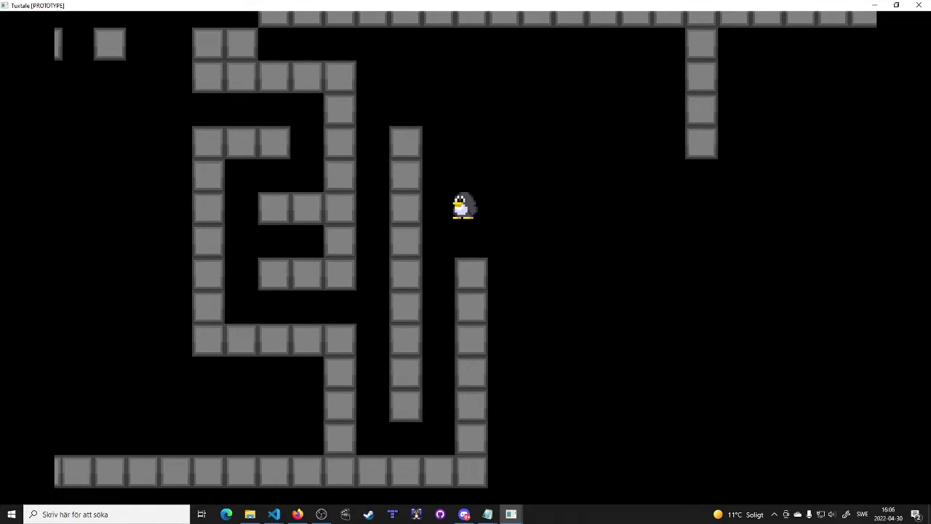
pyautogui.press('Right')
pyautogui.press('Right')
pyautogui.press('Right')
pyautogui.press('Right')
pyautogui.press('Right')
pyautogui.press('Right')
pyautogui.press('Right')
pyautogui.press('Right')
pyautogui.press('Right')
pyautogui.press('Down')
pyautogui.press('Down')
pyautogui.press('Down')
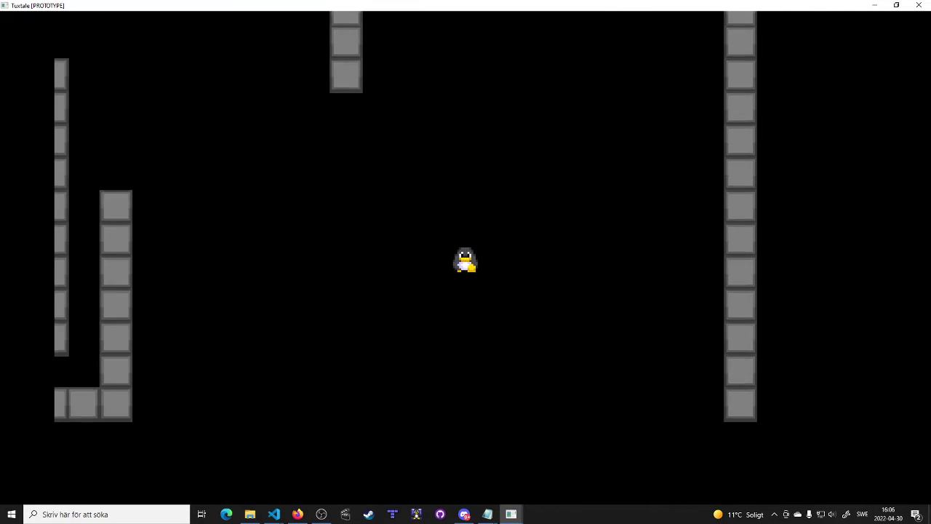
pyautogui.press('Down')
pyautogui.press('Down')
pyautogui.press('Down')
pyautogui.press('Down')
pyautogui.press('Down')
pyautogui.press('Down')
pyautogui.press('Down')
pyautogui.press('Down')
pyautogui.press('Up')
pyautogui.press('Up')
pyautogui.press('Up')
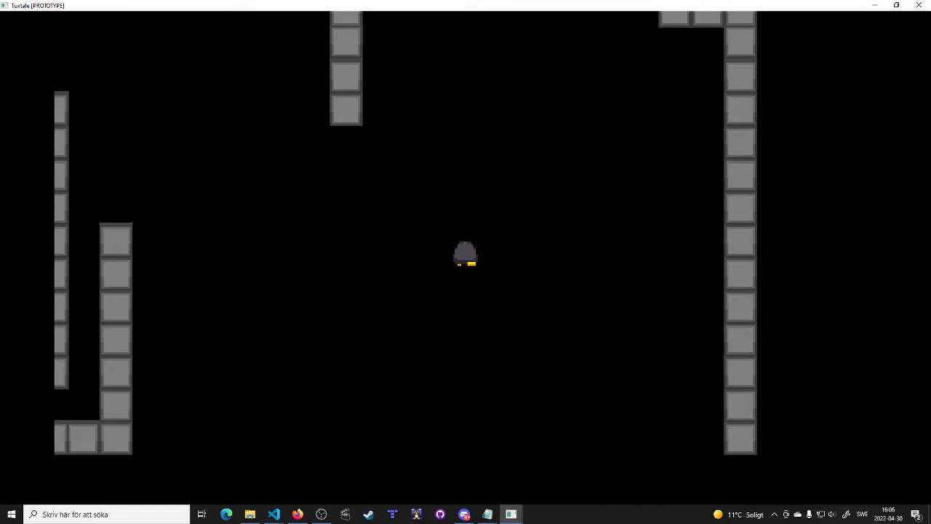
pyautogui.press('Up')
pyautogui.press('Up')
pyautogui.press('Up')
pyautogui.press('Left')
pyautogui.press('Left')
pyautogui.press('Left')
pyautogui.press('Left')
pyautogui.press('Left')
pyautogui.press('Left')
pyautogui.press('Right')
pyautogui.press('Right')
pyautogui.press('Right')
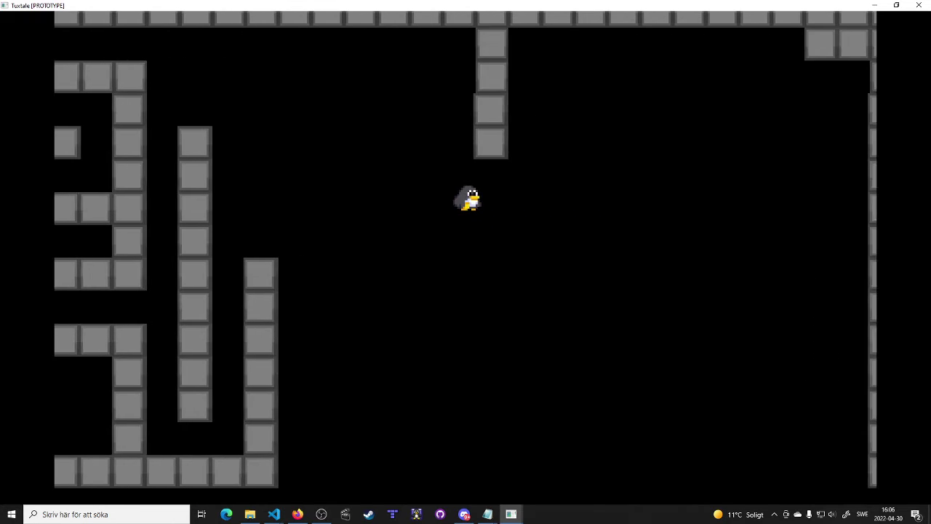
pyautogui.press('Right')
pyautogui.press('Right')
pyautogui.press('Right')
pyautogui.press('Left')
pyautogui.press('Left')
pyautogui.press('Left')
pyautogui.press('Left')
pyautogui.press('Left')
pyautogui.press('Left')
# Step: Walk Tux left and right toward the right wall, then start a Win+Shift+S snip
pyautogui.press('Right')
pyautogui.press('Right')
pyautogui.press('Right')
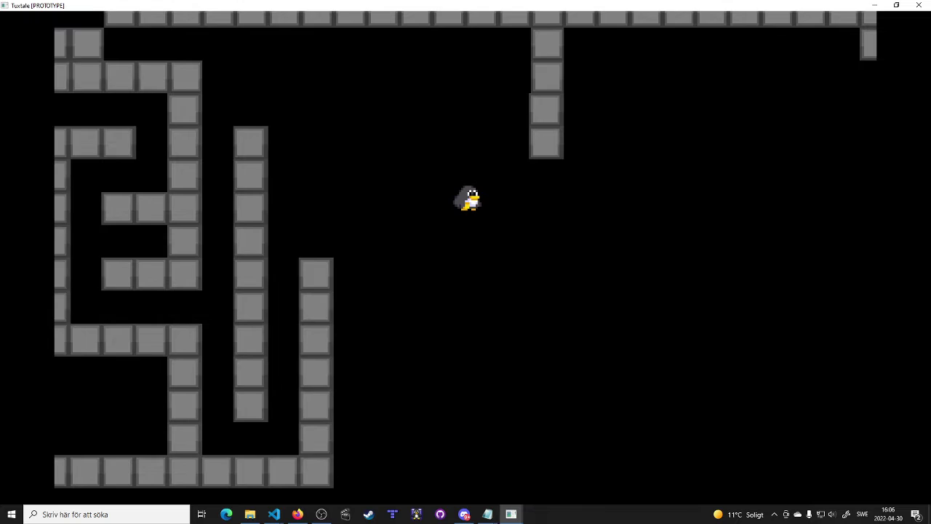
pyautogui.press('Right')
pyautogui.press('Right')
pyautogui.press('Right')
pyautogui.press('Right')
pyautogui.press('Right')
pyautogui.press('Right')
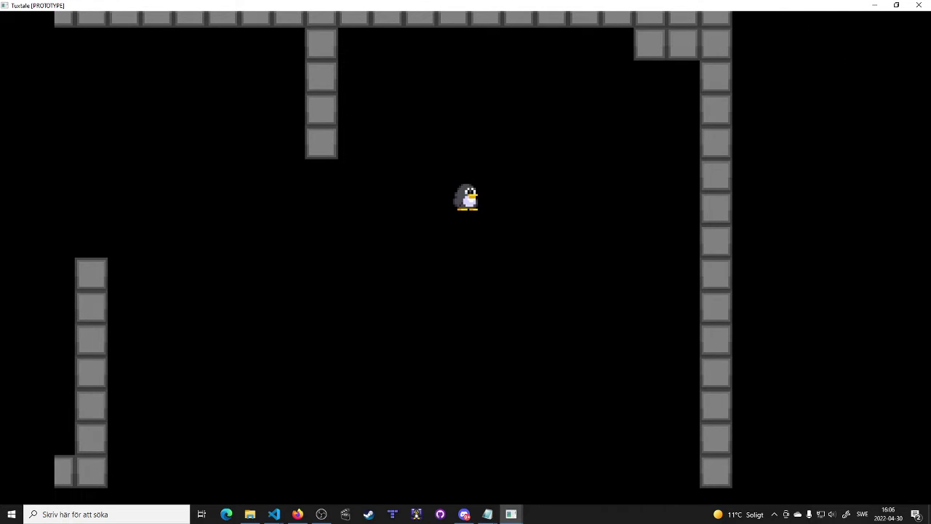
pyautogui.press('Left')
pyautogui.press('Left')
pyautogui.press('Left')
pyautogui.press('Left')
pyautogui.press('Left')
pyautogui.press('Left')
pyautogui.press('Left')
pyautogui.press('Left')
pyautogui.press('Left')
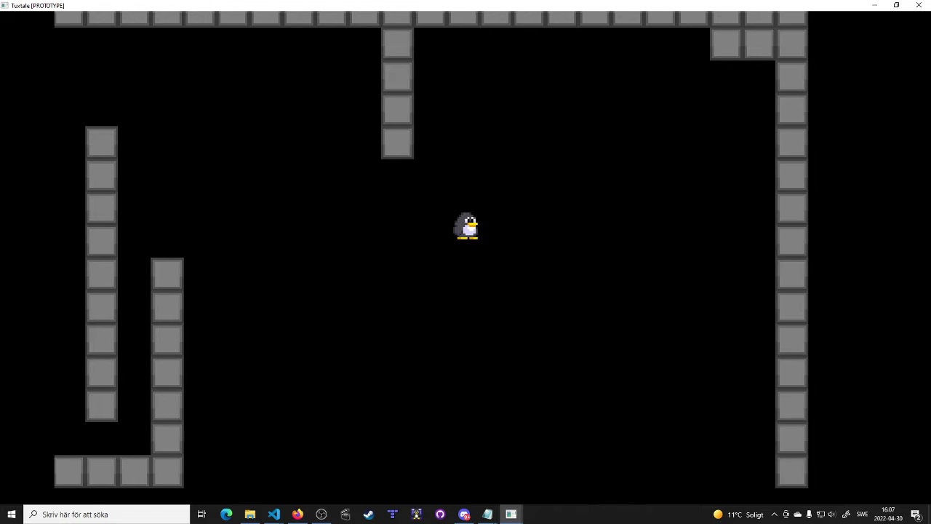
pyautogui.press('Left')
pyautogui.press('Left')
pyautogui.press('Left')
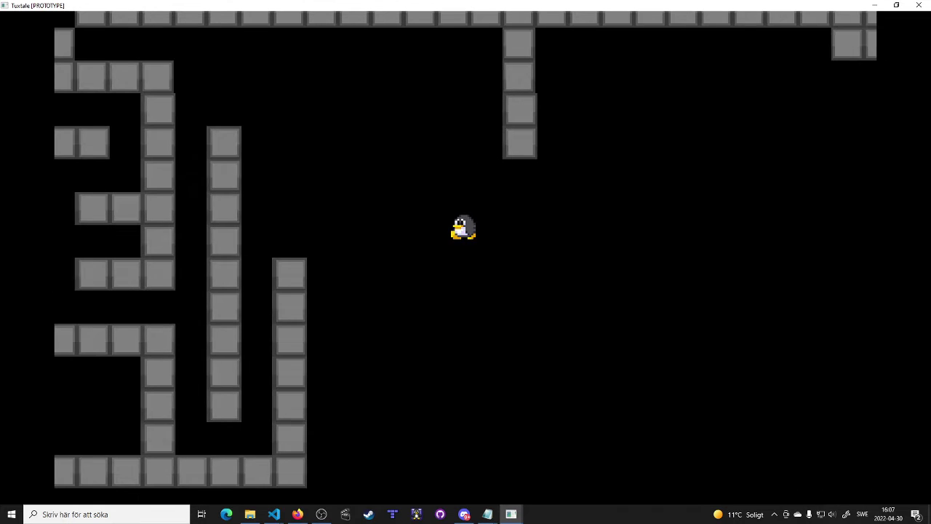
pyautogui.press('Left')
pyautogui.press('Left')
pyautogui.press('Left')
pyautogui.press('Right')
pyautogui.press('Right')
pyautogui.press('Right')
pyautogui.press('Right')
pyautogui.press('Right')
pyautogui.press('Right')
pyautogui.press('Right')
pyautogui.press('Right')
pyautogui.press('Right')
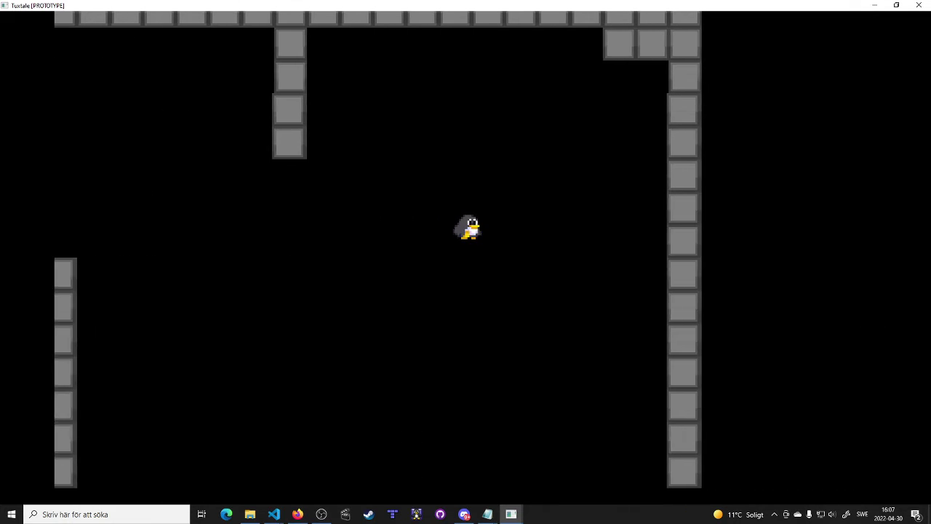
pyautogui.press('Right')
pyautogui.press('Right')
pyautogui.press('Right')
pyautogui.press('Right')
pyautogui.press('Right')
pyautogui.press('Right')
pyautogui.press('Right')
pyautogui.press('Left')
pyautogui.press('Left')
pyautogui.press('Left')
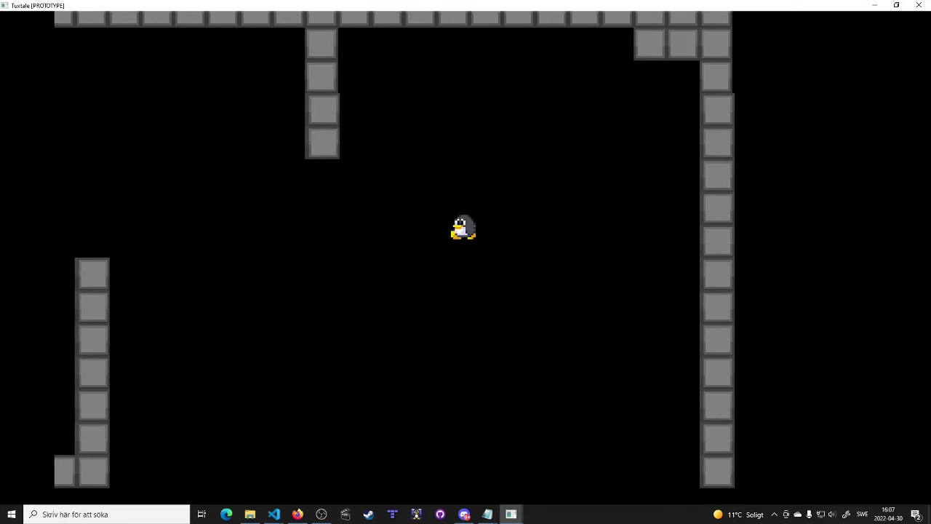
pyautogui.press('Left')
pyautogui.press('Left')
pyautogui.press('Left')
pyautogui.press('Left')
pyautogui.press('Left')
pyautogui.press('Left')
pyautogui.press('Left')
pyautogui.press('Left')
pyautogui.press('Left')
pyautogui.press('Left')
pyautogui.press('Left')
pyautogui.press('Left')
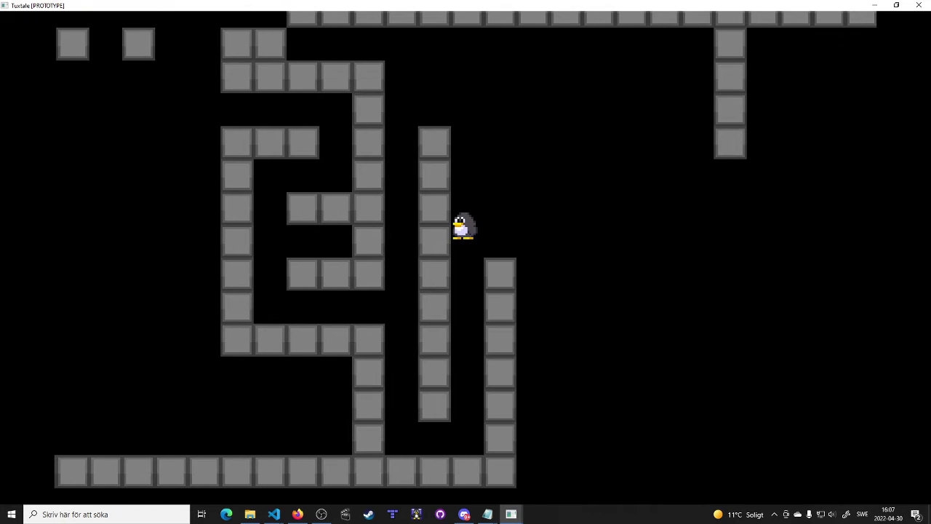
pyautogui.press('Right')
pyautogui.press('Right')
pyautogui.press('Right')
pyautogui.press('Right')
pyautogui.press('Right')
pyautogui.press('Right')
pyautogui.press('Right')
pyautogui.press('Right')
pyautogui.press('Right')
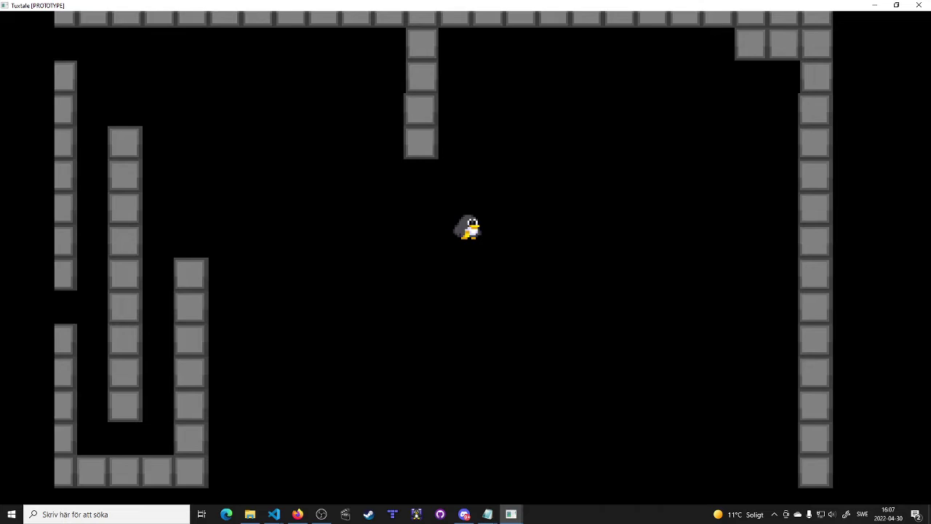
pyautogui.press('Right')
pyautogui.press('Right')
pyautogui.press('Right')
pyautogui.press('Right')
pyautogui.press('Right')
pyautogui.press('Right')
pyautogui.press('Right')
pyautogui.press('Right')
pyautogui.press('Right')
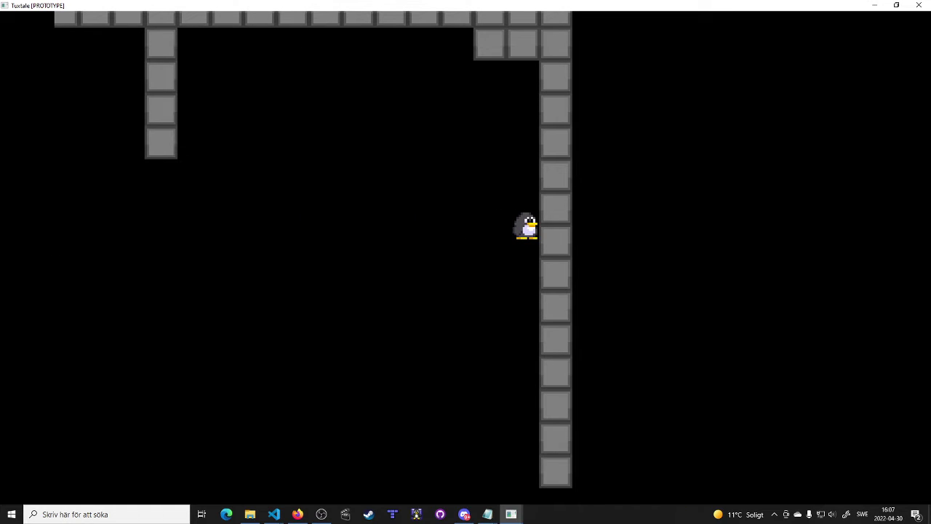
pyautogui.press('Left')
pyautogui.press('Left')
pyautogui.press('Left')
pyautogui.press('Left')
pyautogui.press('Left')
pyautogui.press('Left')
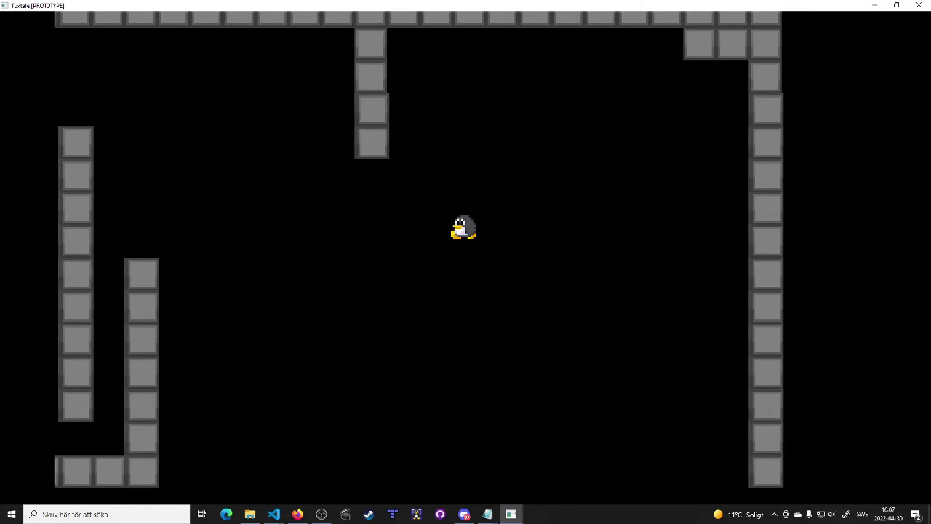
pyautogui.press('Left')
pyautogui.press('Left')
pyautogui.press('Left')
pyautogui.press('Left')
pyautogui.press('Left')
pyautogui.press('Left')
pyautogui.press('Right')
pyautogui.press('Right')
pyautogui.press('Right')
pyautogui.press('Right')
pyautogui.press('Right')
pyautogui.press('Right')
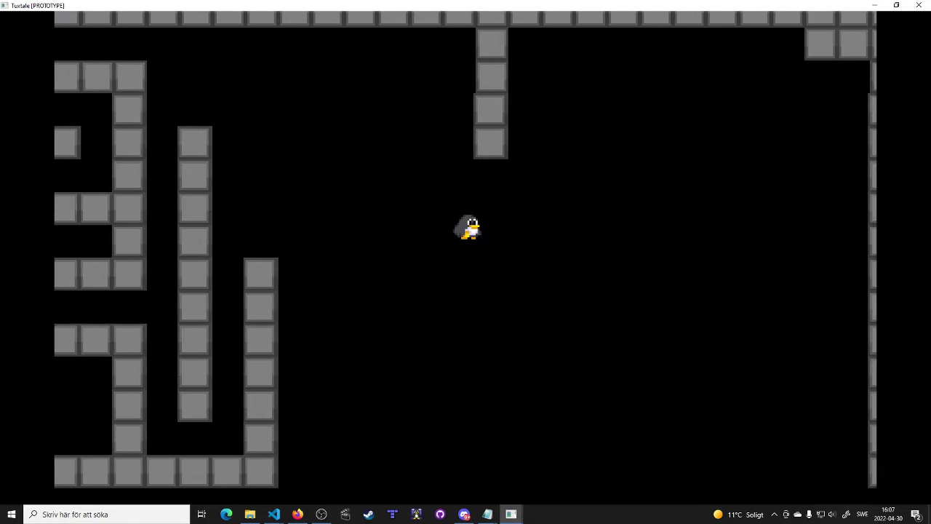
pyautogui.press('Right')
pyautogui.press('Right')
pyautogui.press('Right')
pyautogui.press('Right')
pyautogui.press('Right')
pyautogui.press('Right')
pyautogui.press('Left')
pyautogui.press('Left')
pyautogui.press('Left')
pyautogui.press('Left')
pyautogui.press('Left')
pyautogui.press('Left')
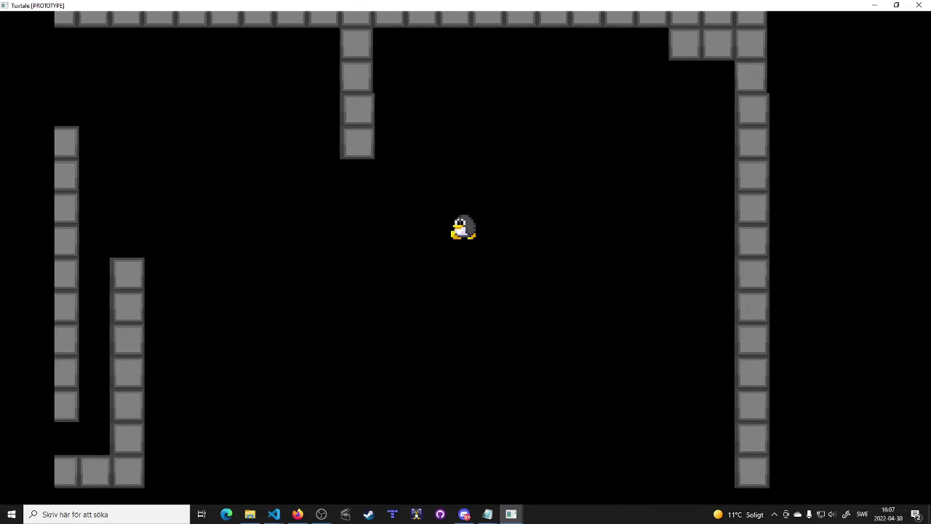
pyautogui.press('Left')
pyautogui.press('Left')
pyautogui.press('Left')
pyautogui.press('Left')
pyautogui.press('Left')
pyautogui.press('Left')
pyautogui.press('Right')
pyautogui.press('Right')
pyautogui.press('Right')
pyautogui.press('Right')
pyautogui.press('Right')
pyautogui.press('Right')
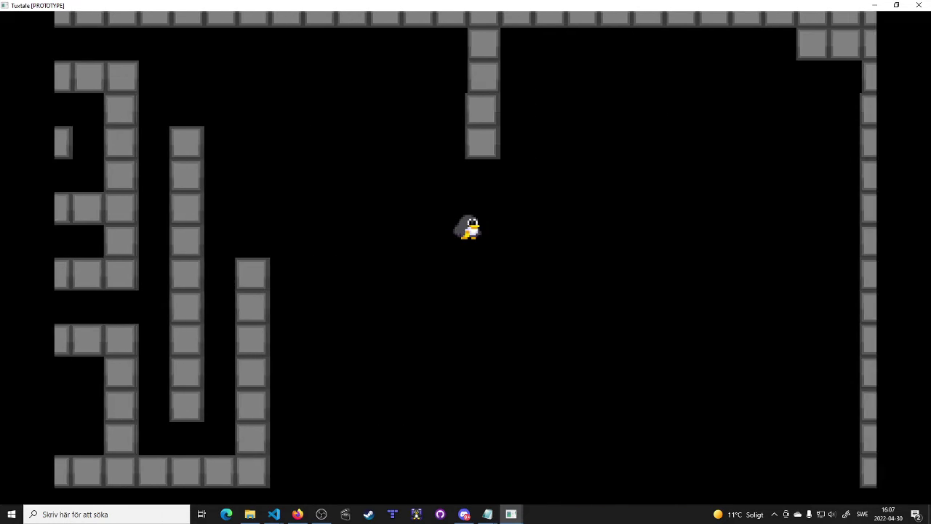
pyautogui.press('Right')
pyautogui.press('Right')
pyautogui.press('Right')
pyautogui.press('super+shift+s')
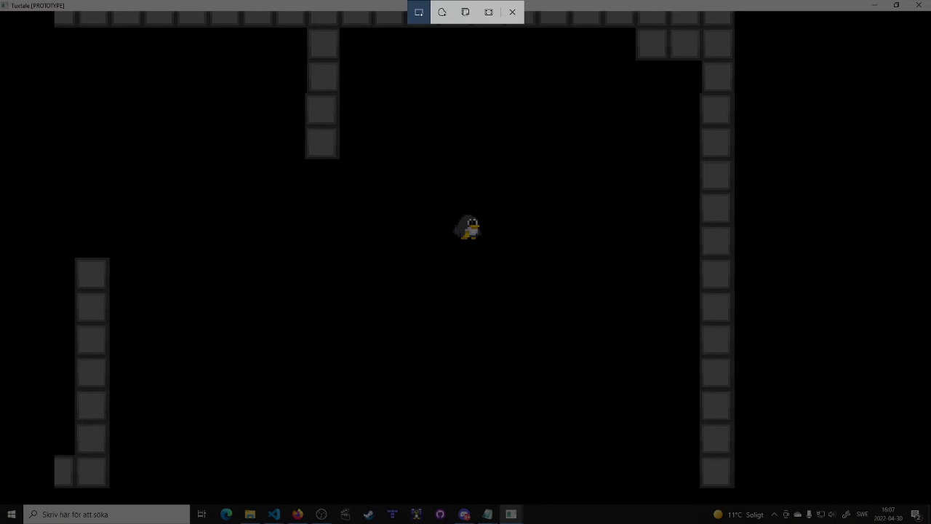
# Step: Snip the hanging tile column under the top wall, open it, and copy it
pyautogui.moveTo(266, 12); pyautogui.dragTo(380, 183)
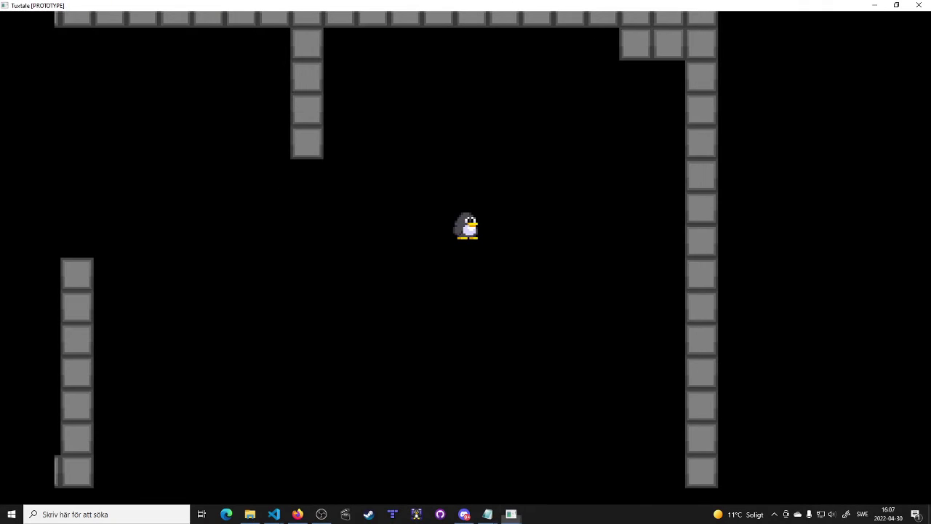
pyautogui.click(820, 389)
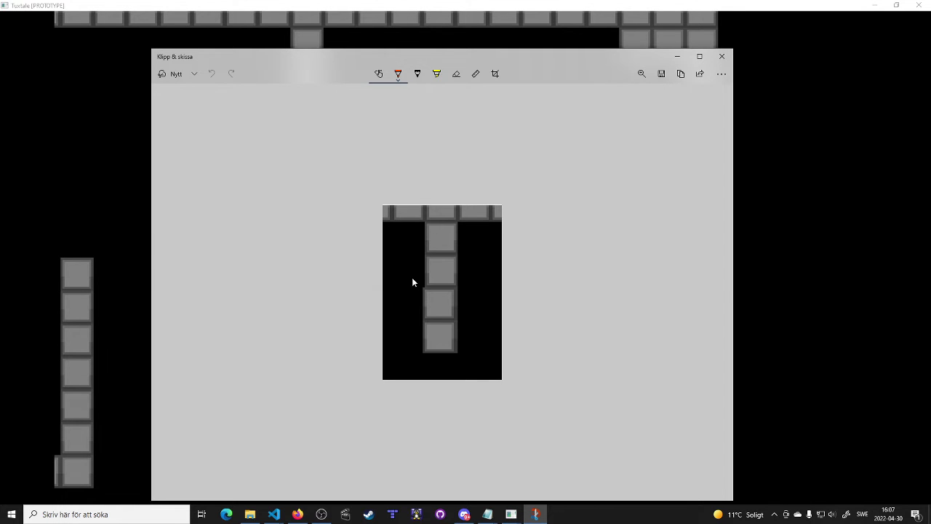
pyautogui.hotkey('ctrl', 'c')
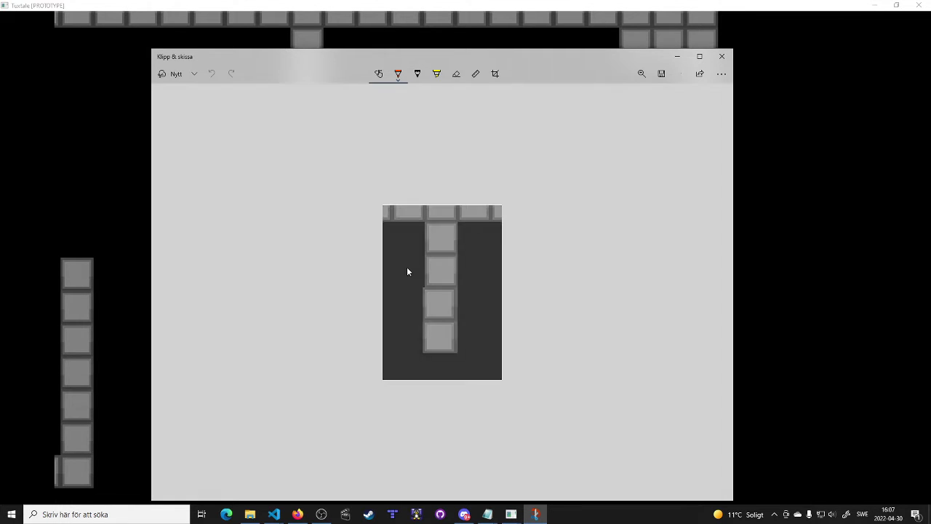
# Step: Post the tile snip in TuxTale general with 'This happens when you walk left and right.'
pyautogui.click(466, 514)
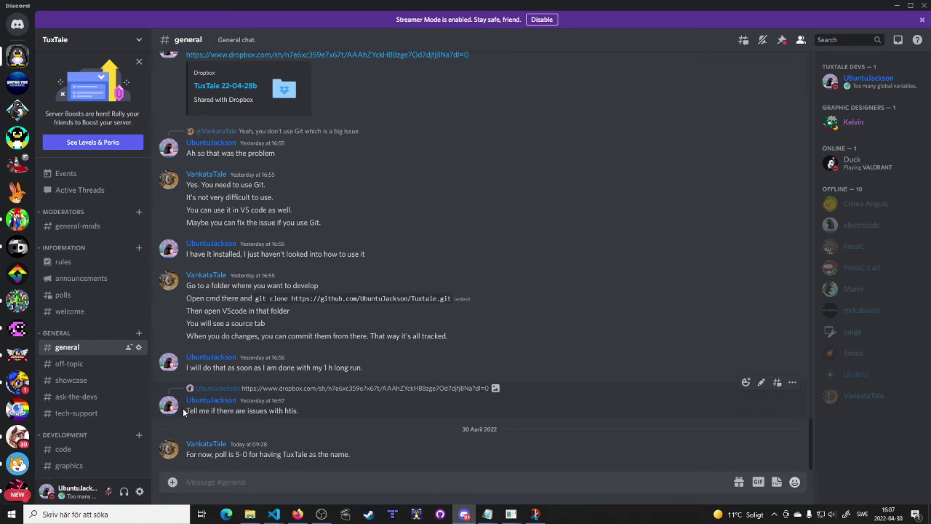
pyautogui.rightClick(246, 482)
pyautogui.click(257, 475)
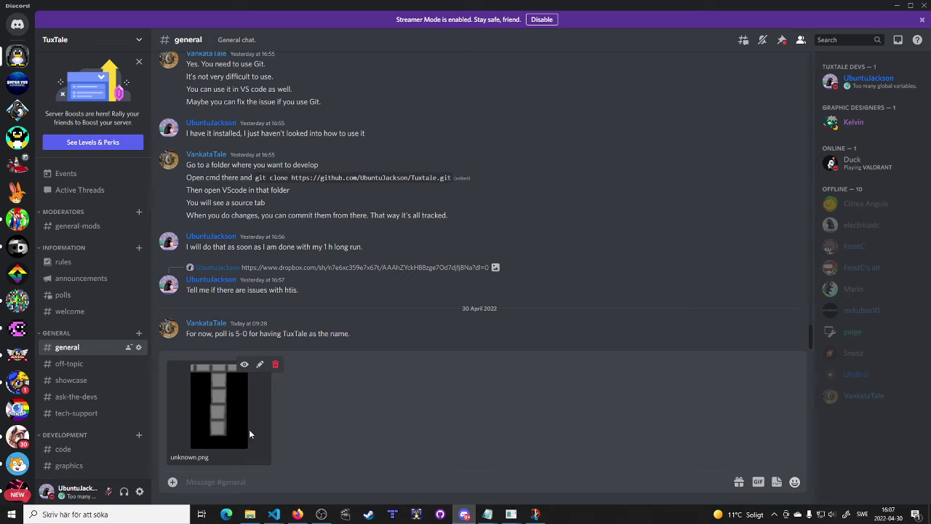
pyautogui.write('This happen')
pyautogui.write('s when you walk')
pyautogui.write(' left and right.')
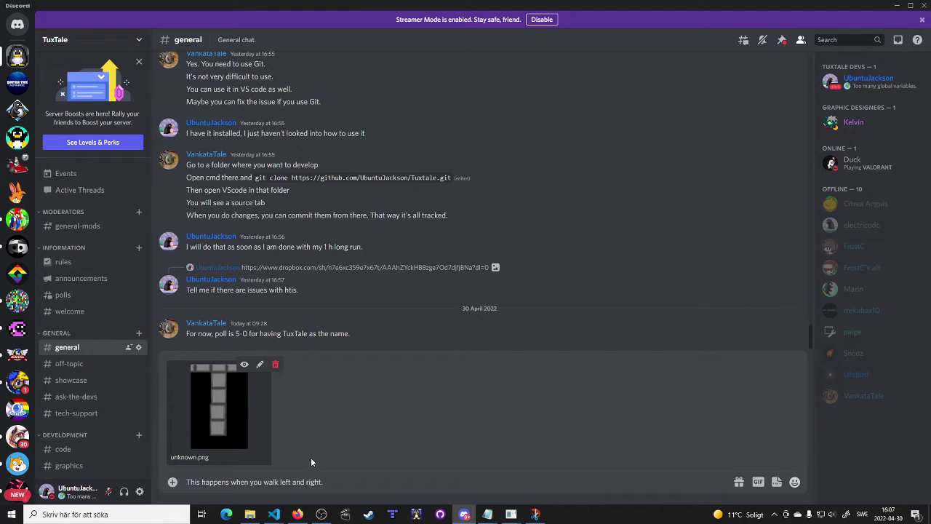
pyautogui.press('Return')
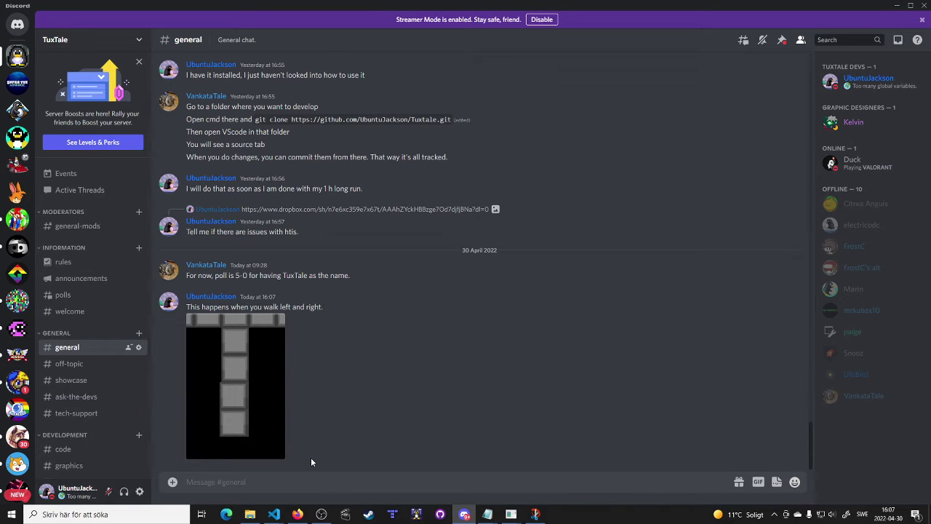
pyautogui.click(320, 514)
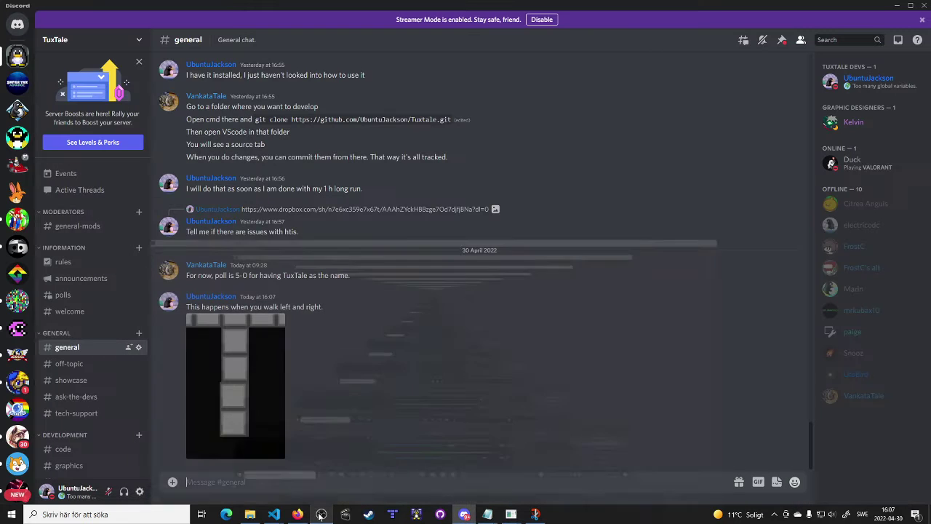
pyautogui.click(320, 515)
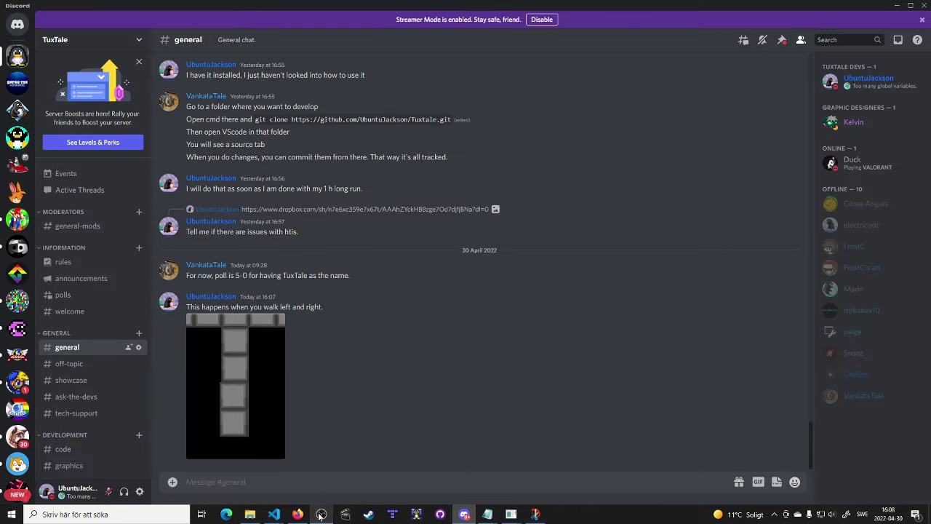
# Step: Review the game.brx, gmplay.nut and collision.nut tabs, ending back on tux.nut
pyautogui.click(274, 514)
pyautogui.click(314, 466)
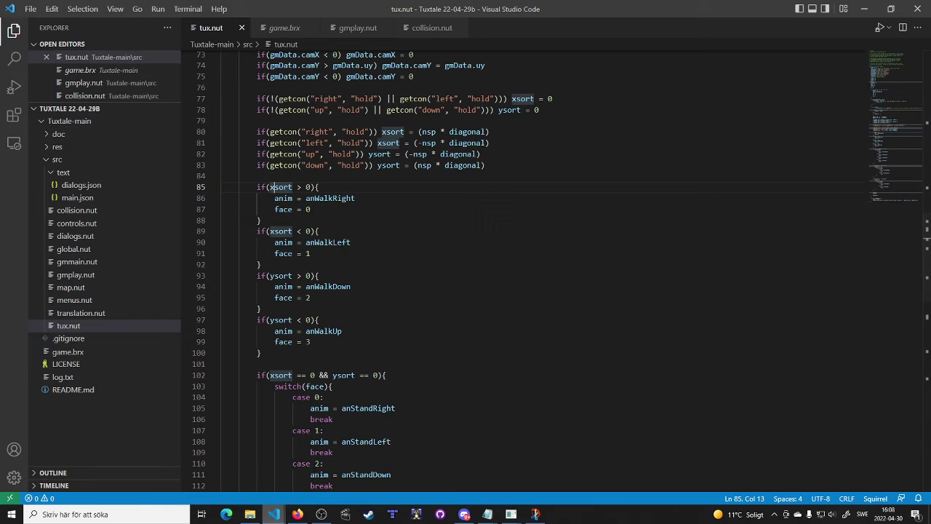
pyautogui.click(281, 29)
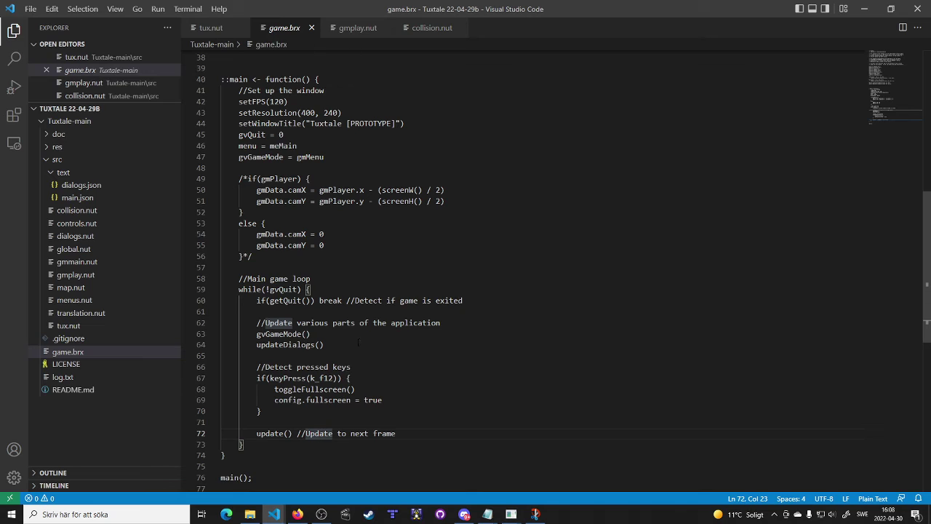
pyautogui.scroll(-3, 358, 367)
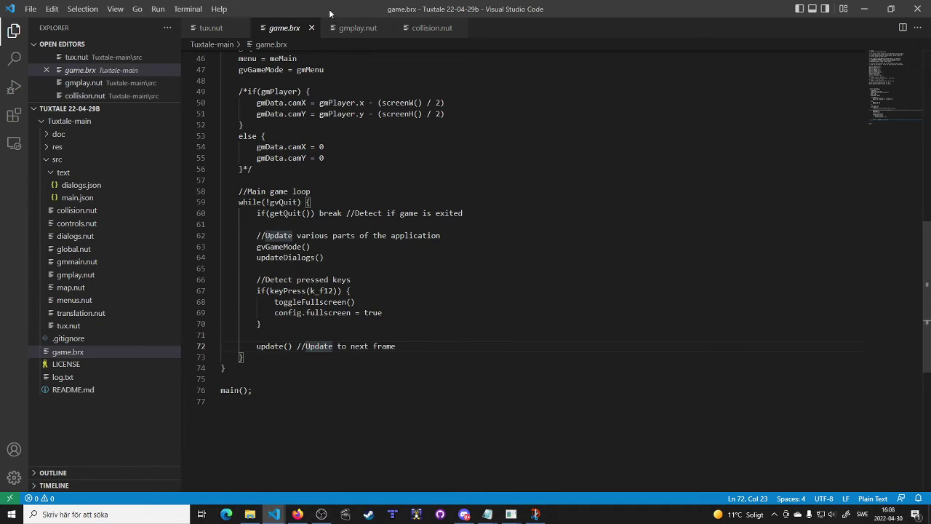
pyautogui.click(357, 27)
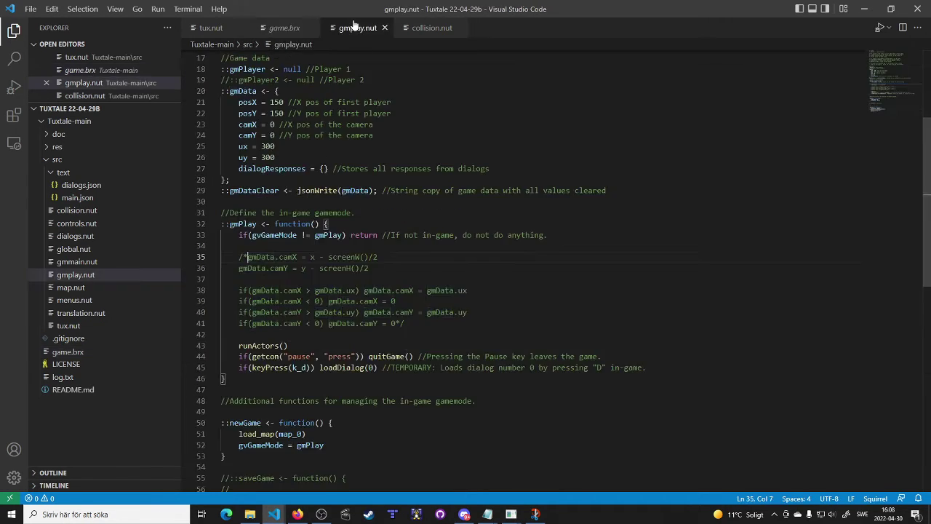
pyautogui.click(432, 27)
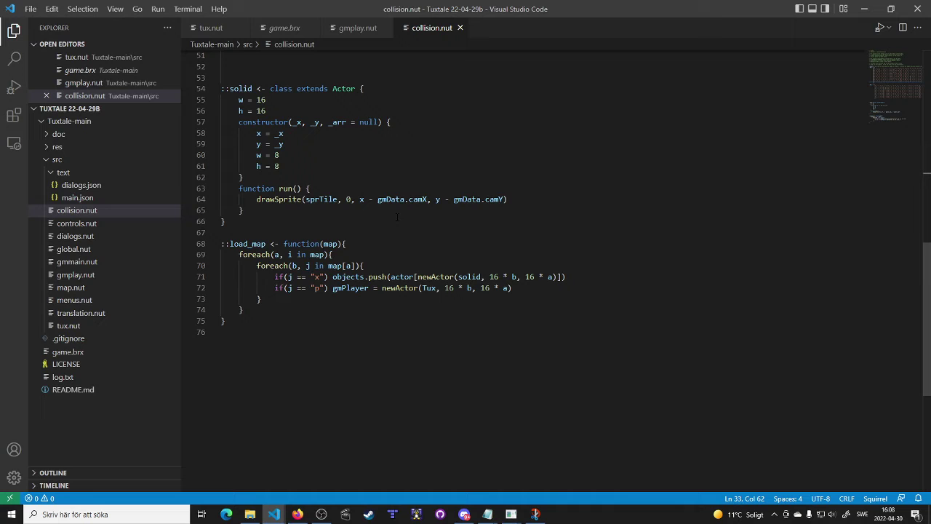
pyautogui.click(358, 28)
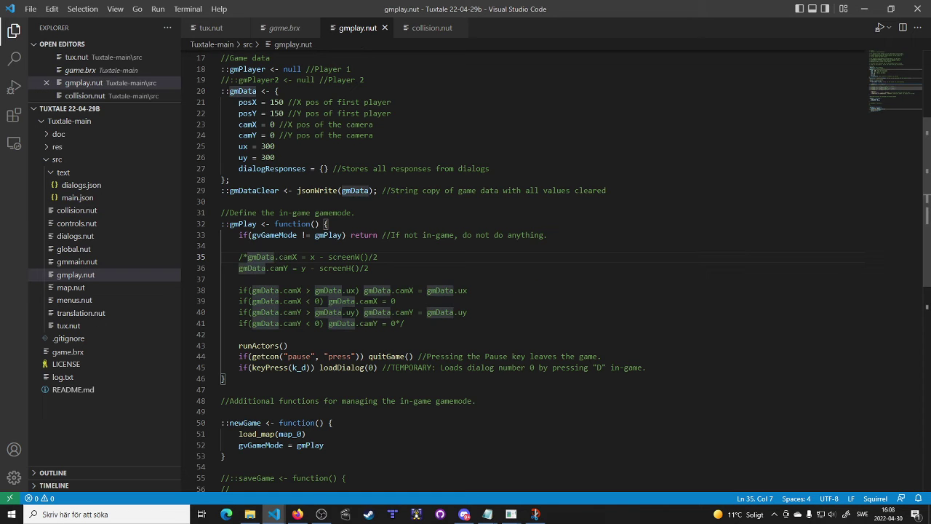
pyautogui.scroll(-3, 466, 218)
pyautogui.scroll(5, 466, 218)
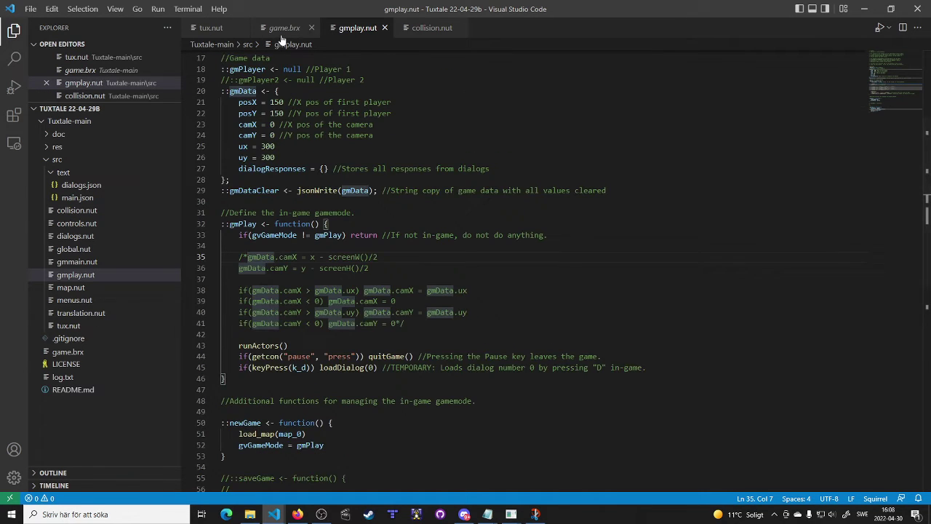
pyautogui.click(284, 28)
pyautogui.click(211, 27)
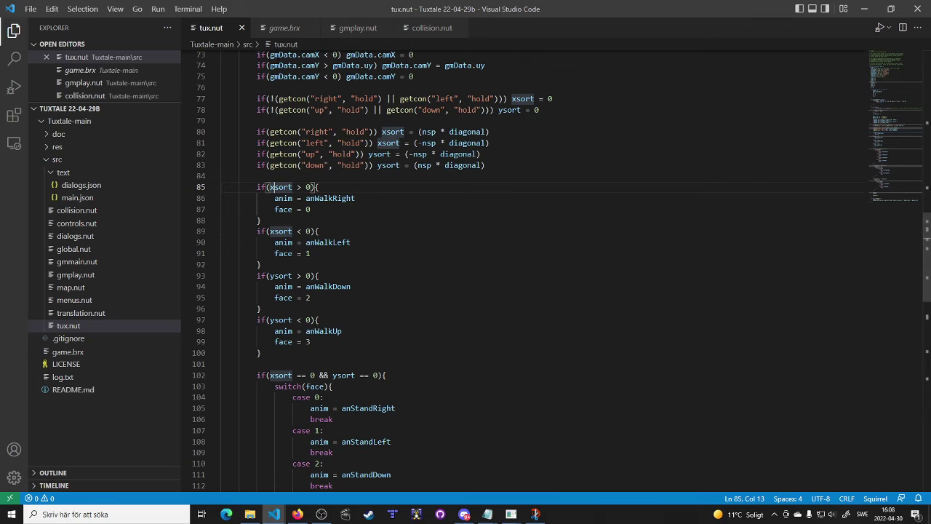
# Step: Browse gmmain.nut, map.nut, translation.nut and dialogs.nut, ending on collision.nut
pyautogui.click(73, 264)
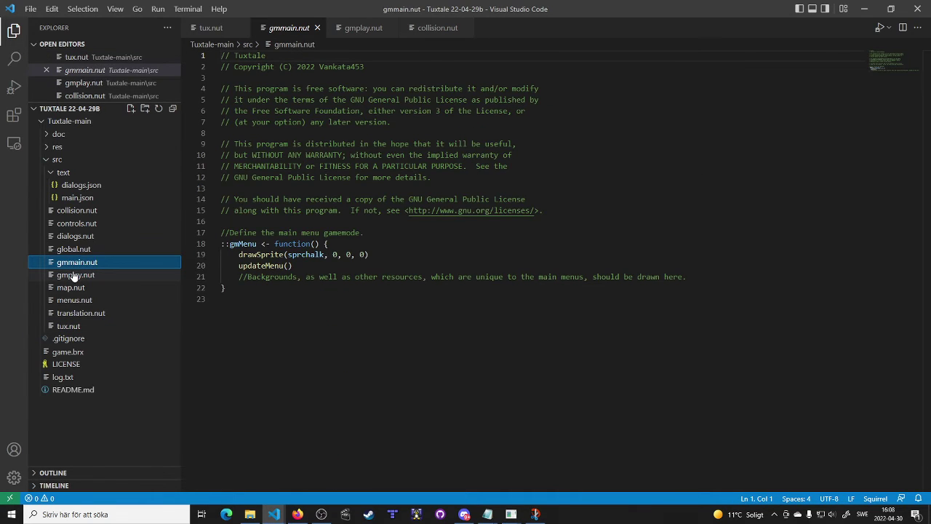
pyautogui.click(73, 275)
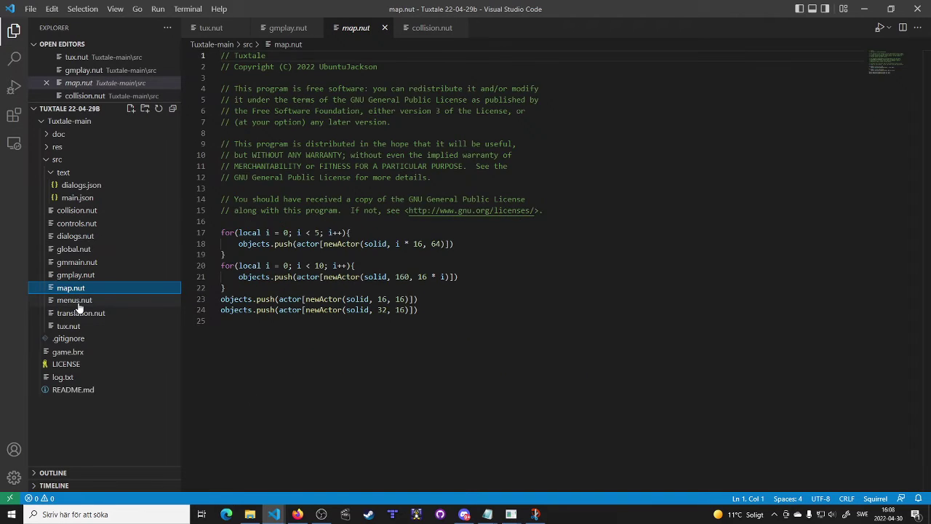
pyautogui.click(74, 300)
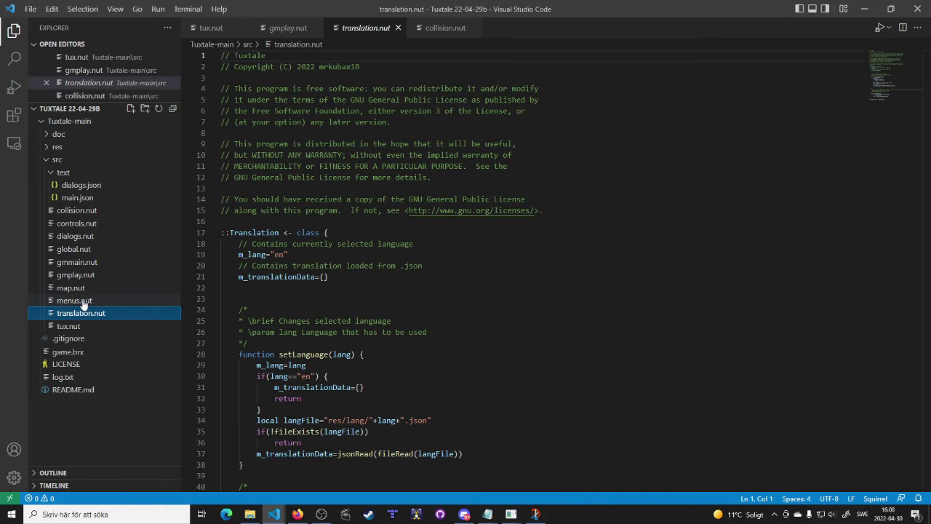
pyautogui.click(75, 235)
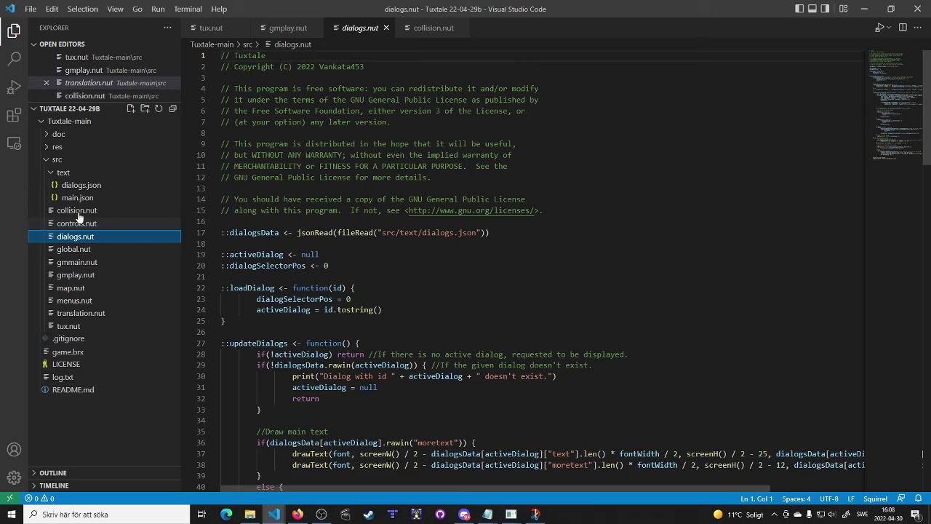
pyautogui.click(76, 211)
pyautogui.scroll(2, 509, 254)
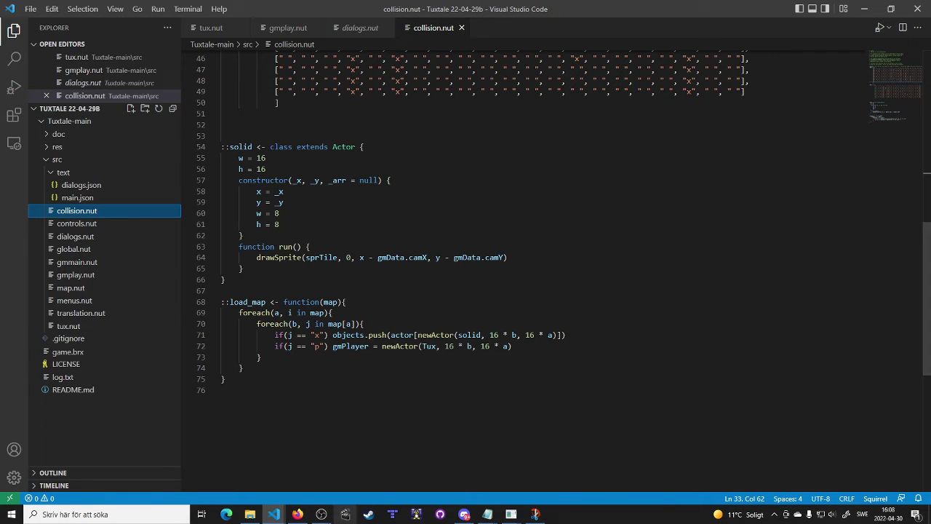
pyautogui.moveTo(511, 514)
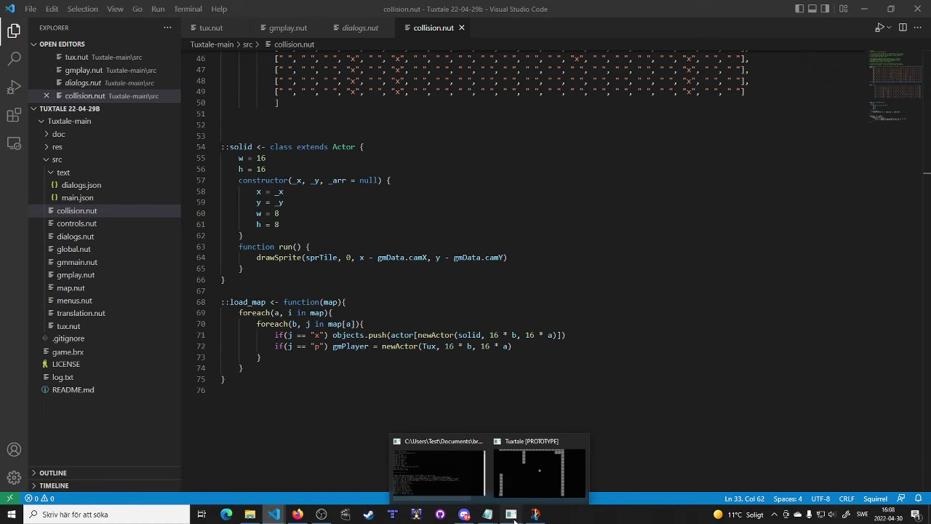
# Step: Return to Tuxtale and walk Tux left and right in and out of the maze
pyautogui.click(542, 476)
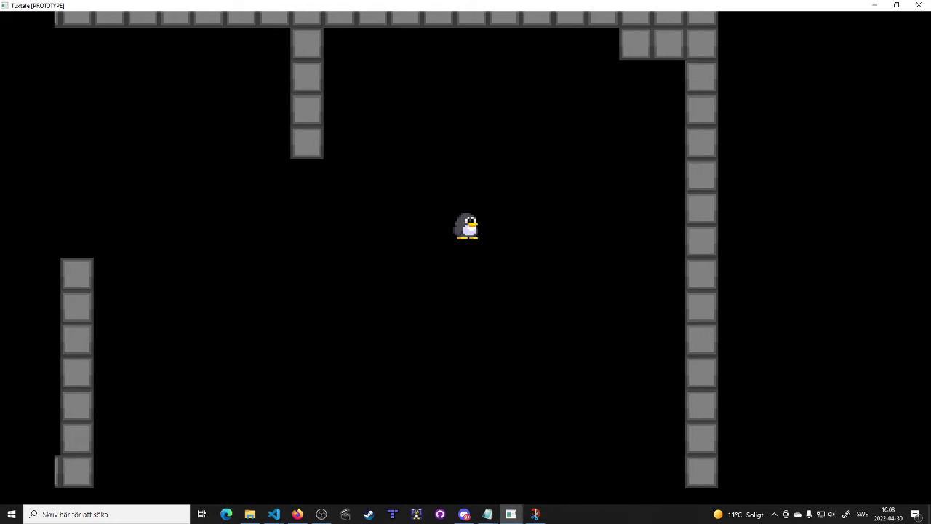
pyautogui.press('Left')
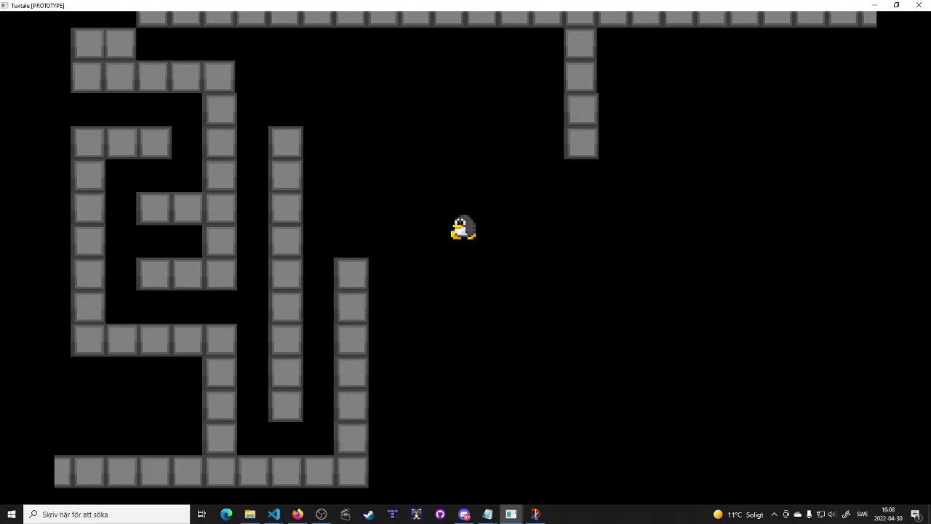
pyautogui.press('Right')
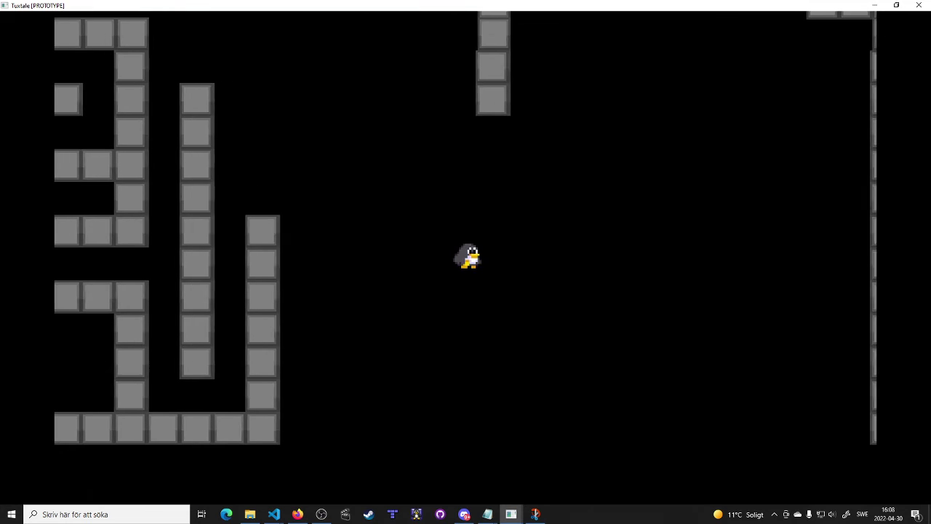
pyautogui.press('Right')
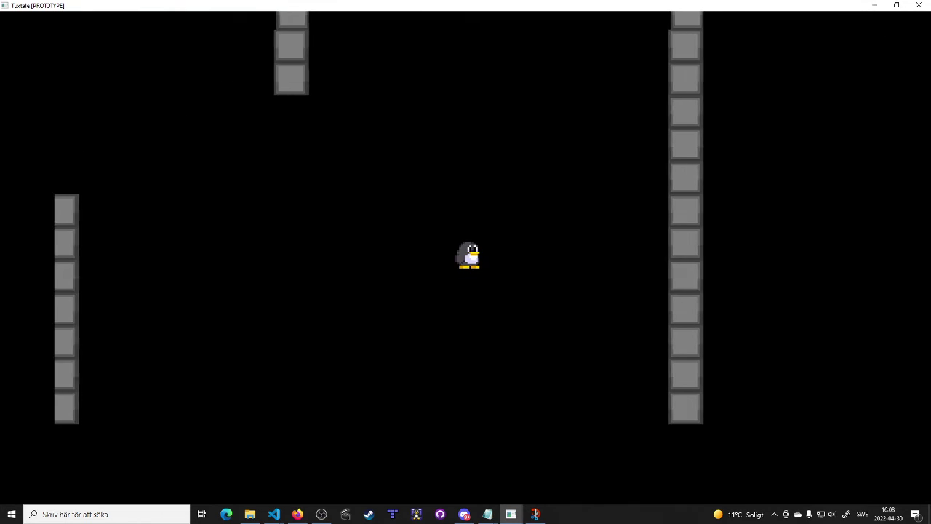
pyautogui.press('Left')
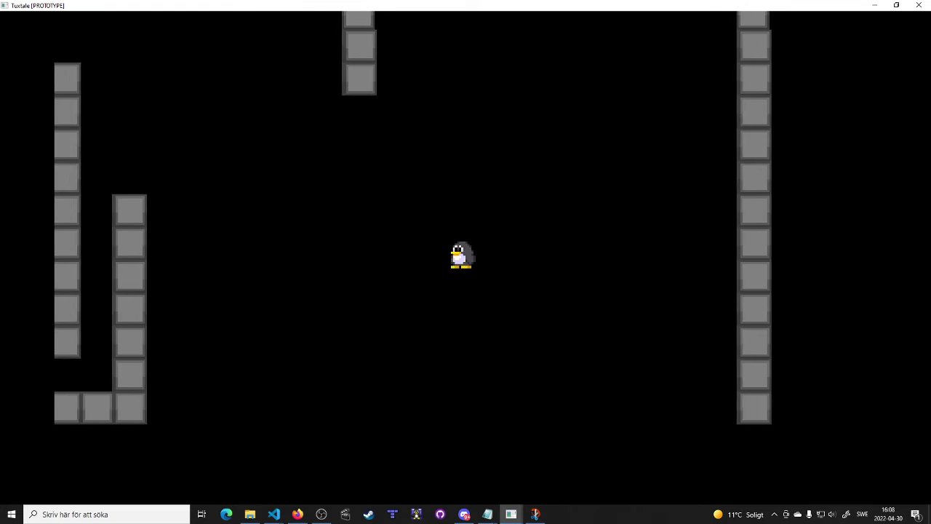
pyautogui.press('Left')
pyautogui.press('Right')
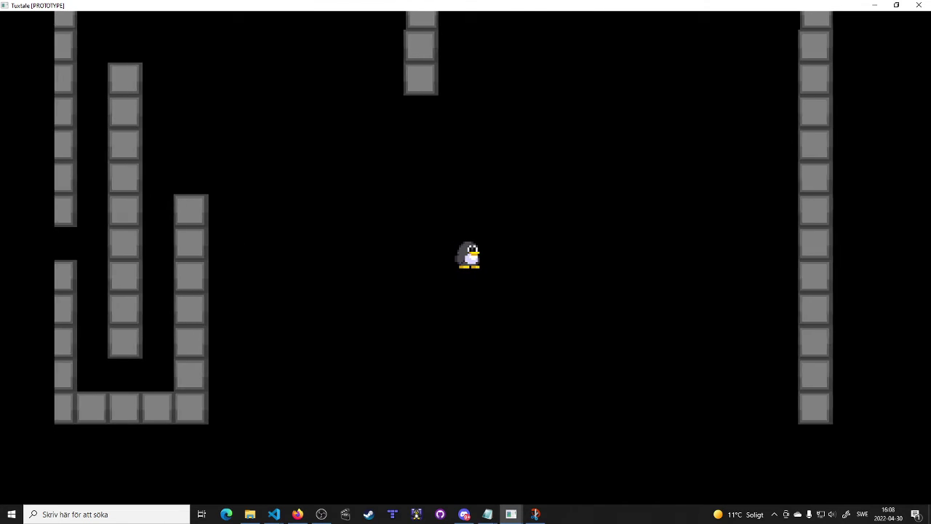
pyautogui.press('Right')
pyautogui.press('Left')
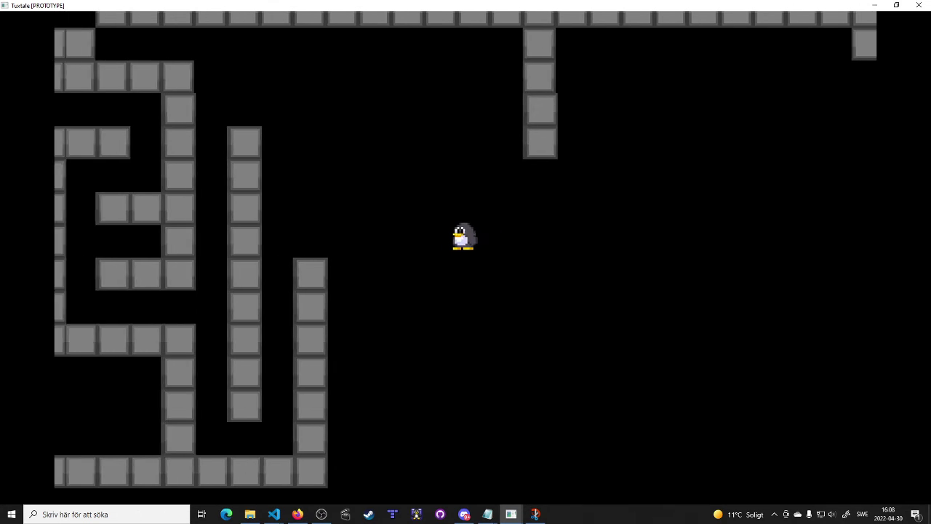
pyautogui.press('Right')
pyautogui.press('Left')
pyautogui.press('Right')
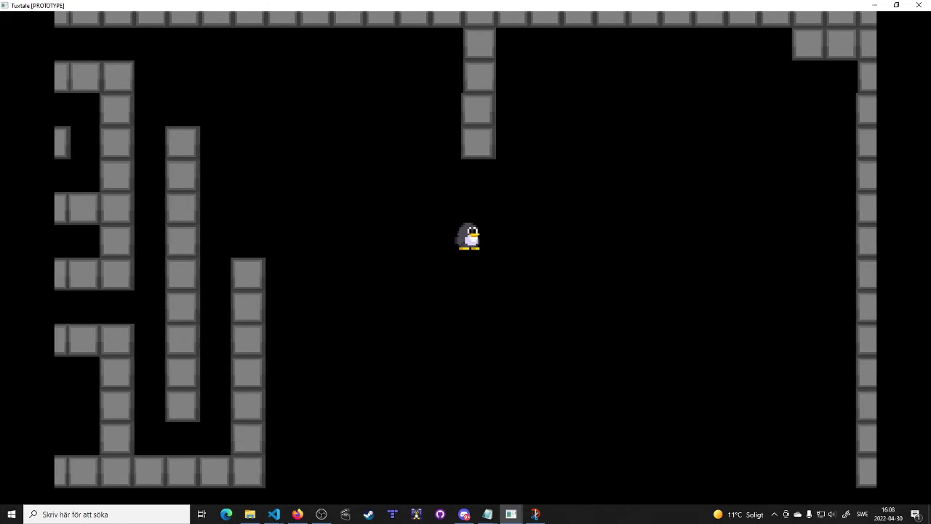
# Step: Walk Tux right out of the maze, then back left until it reappears
pyautogui.press('Left')
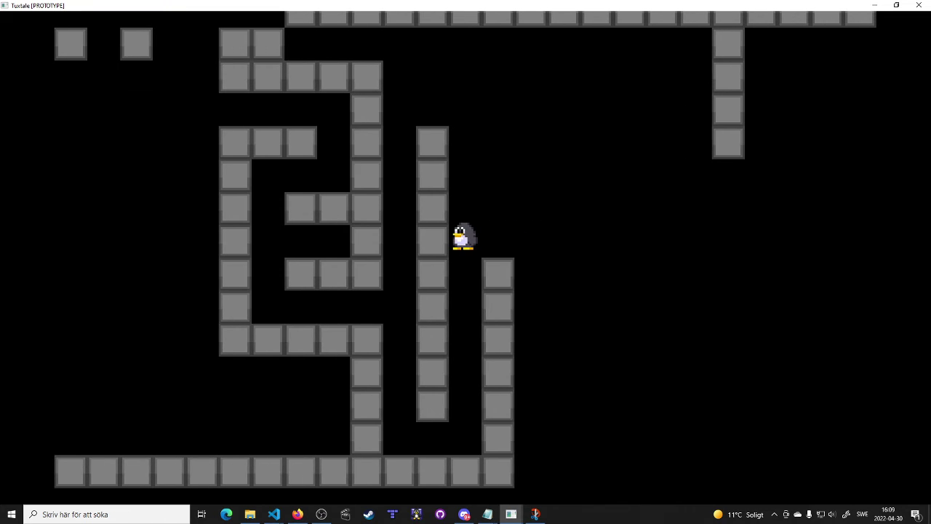
pyautogui.press('Right')
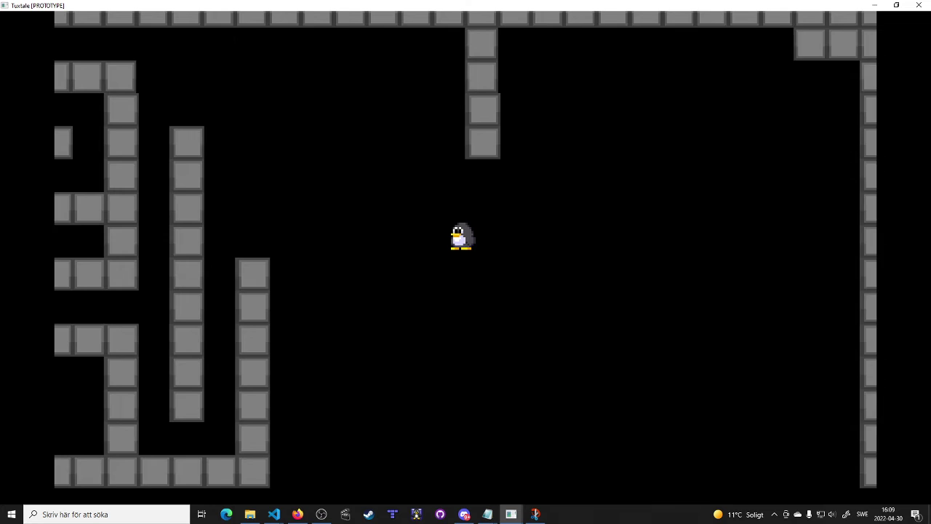
pyautogui.press('Left')
pyautogui.press('Left')
pyautogui.press('Right')
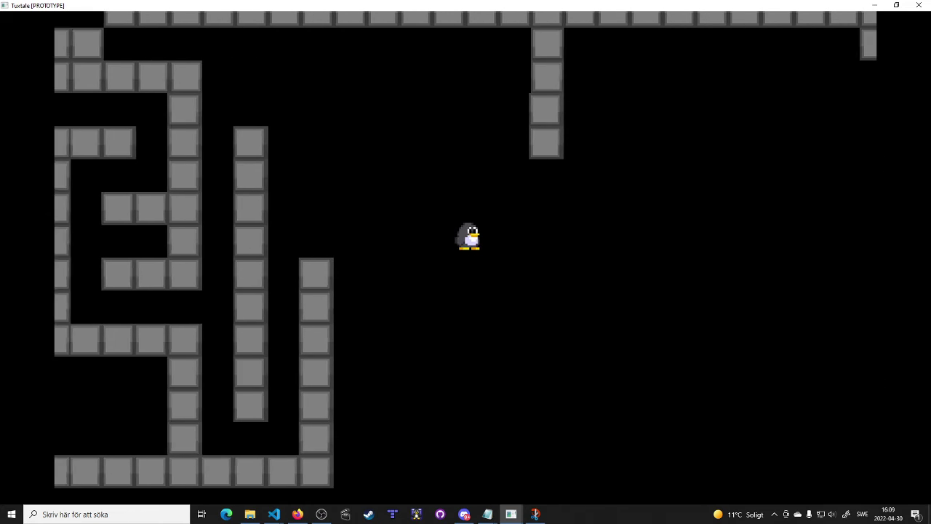
pyautogui.press('Left')
pyautogui.press('Right')
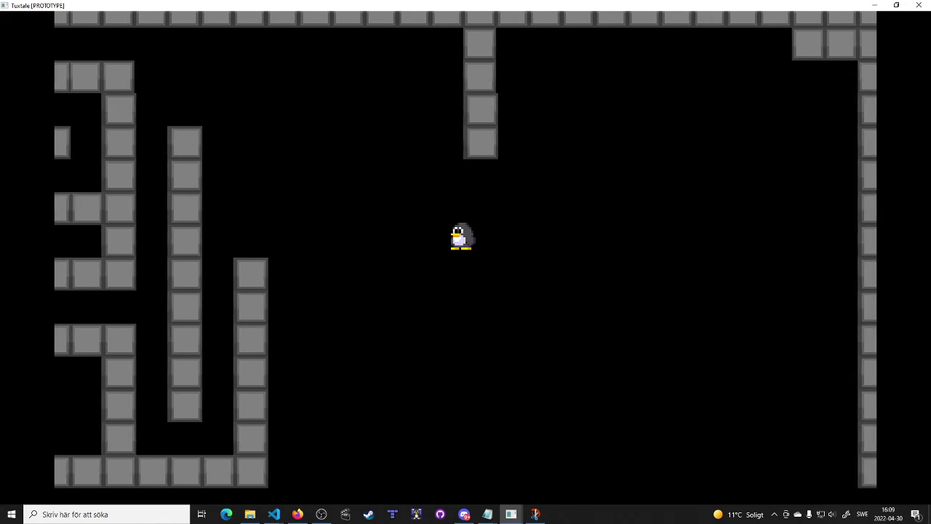
pyautogui.press('Left')
pyautogui.press('Left')
pyautogui.press('Right')
pyautogui.press('Right')
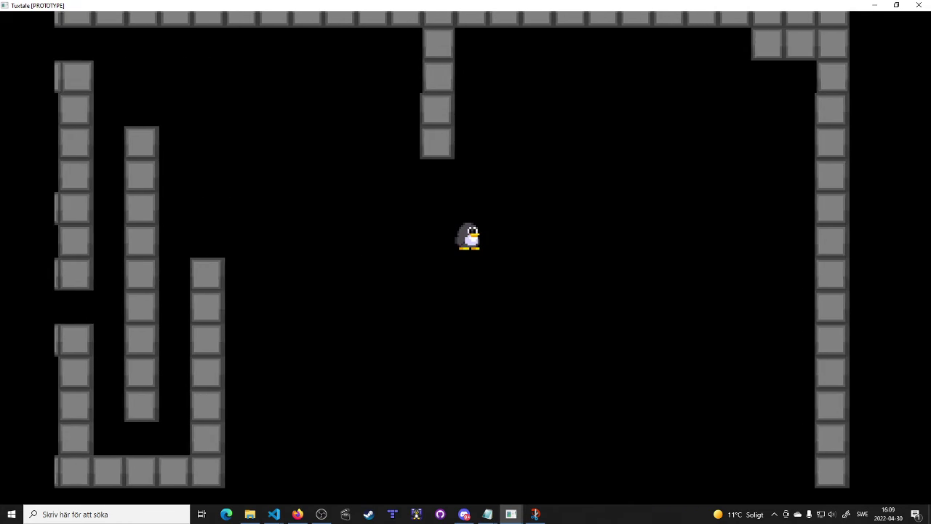
pyautogui.press('Left')
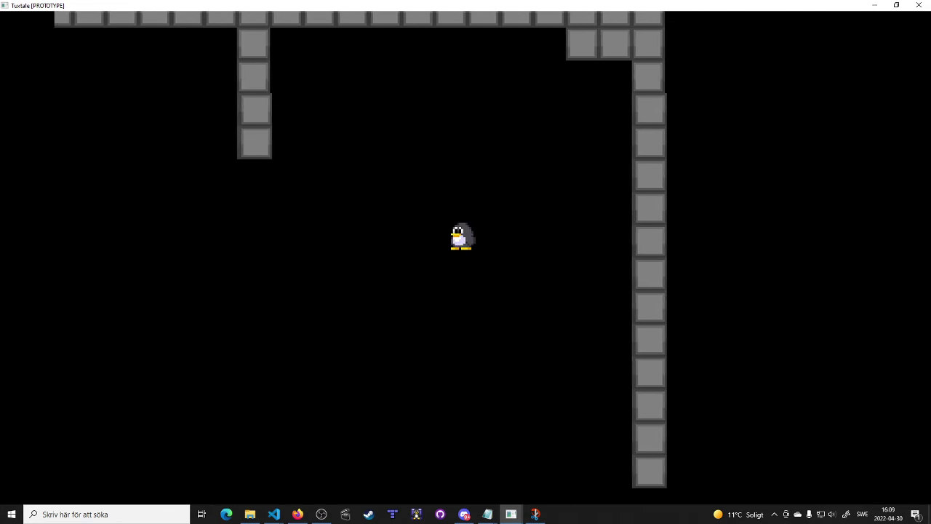
# Step: Move Tux right, back toward the maze, then up to the ceiling
pyautogui.press('Right')
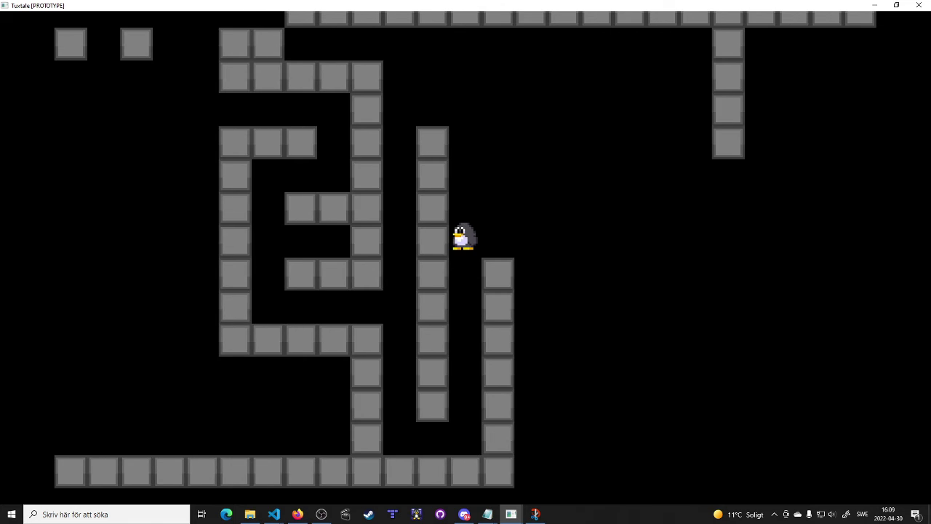
pyautogui.press('Right')
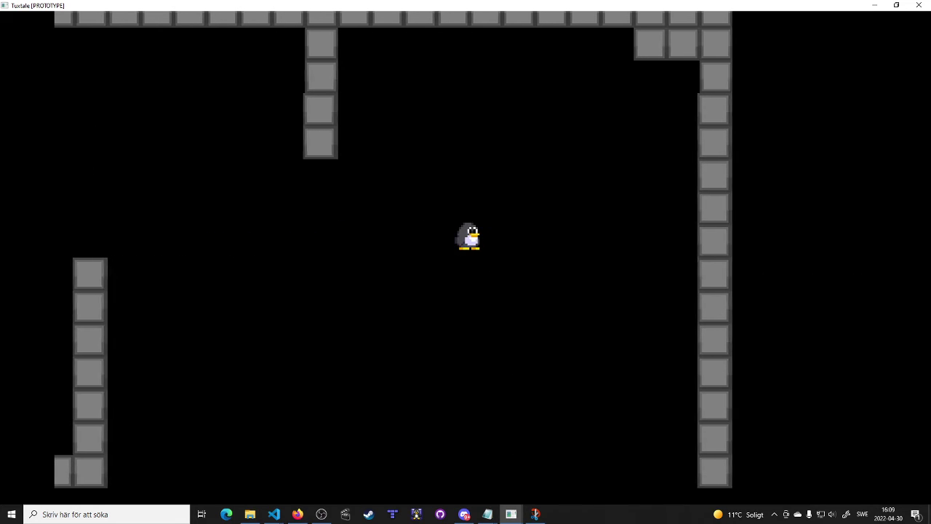
pyautogui.press('Down')
pyautogui.press('Left')
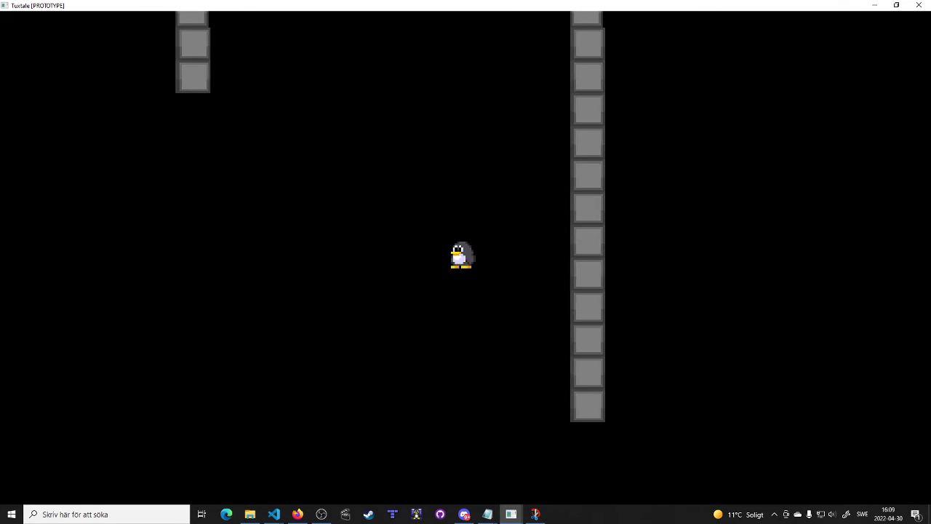
pyautogui.press('Down')
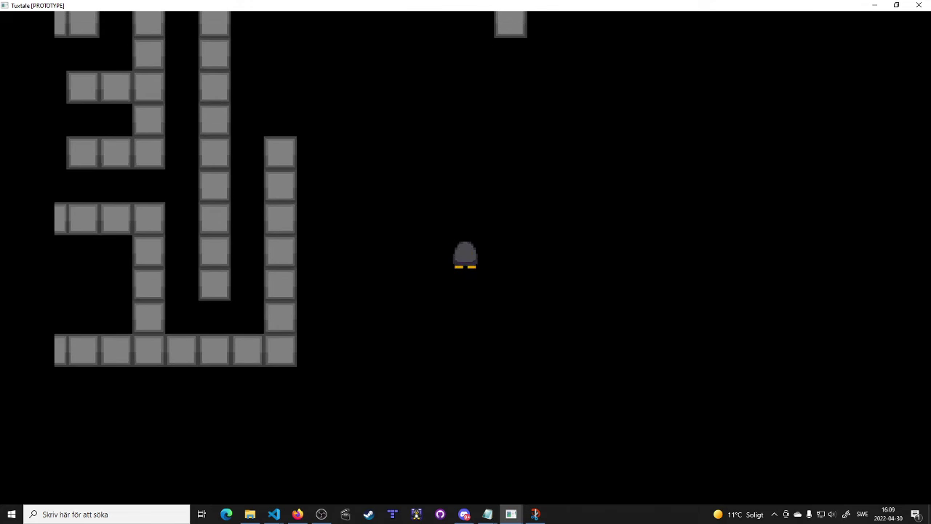
pyautogui.press('Left')
pyautogui.press('Right')
pyautogui.press('Left')
pyautogui.press('Left')
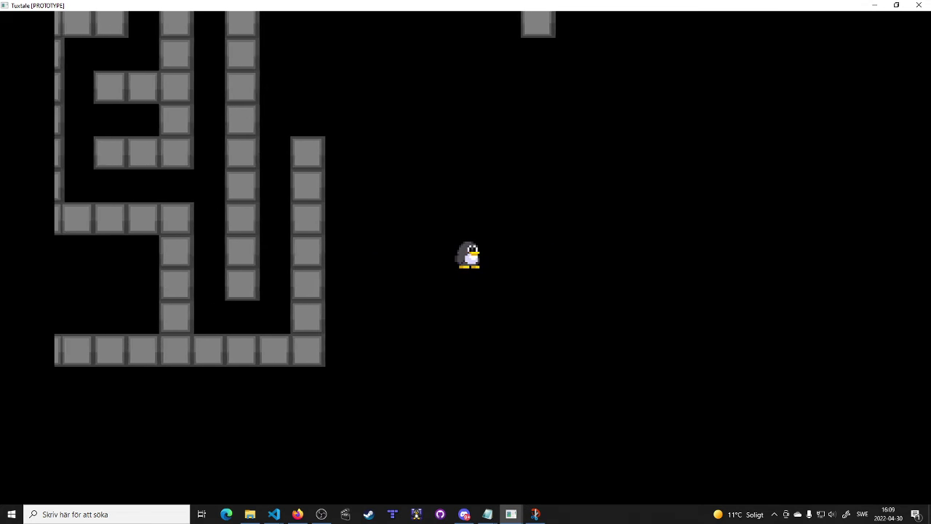
pyautogui.press('Up')
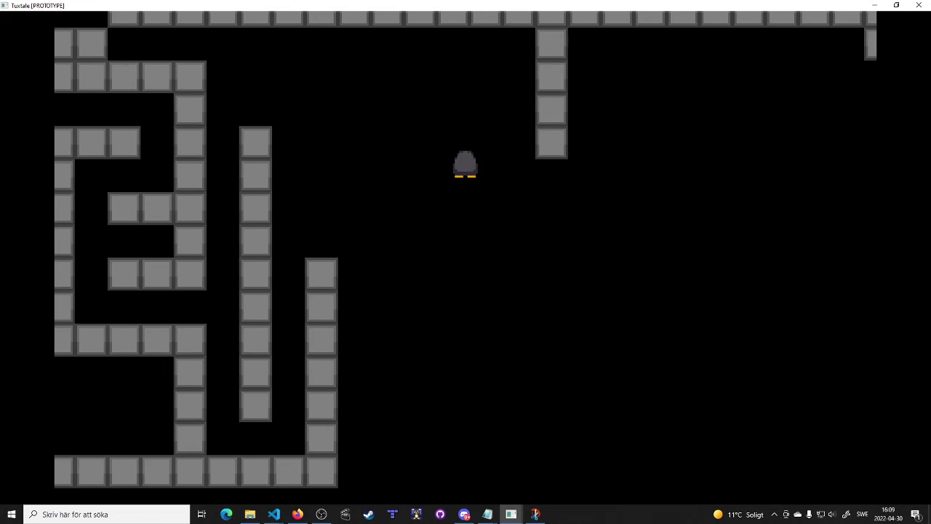
pyautogui.press('Up')
pyautogui.press('Left')
pyautogui.press('Left')
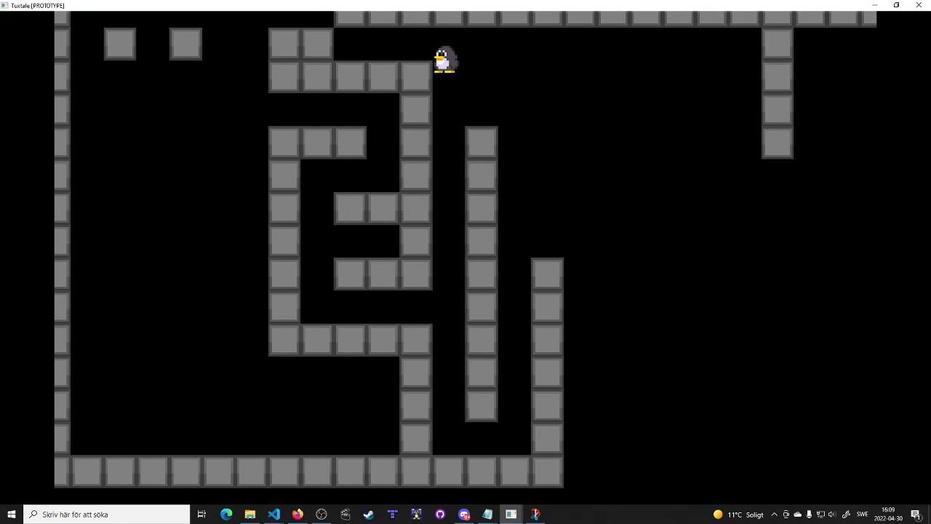
# Step: Shuffle Tux up, down and sideways until he stands against the hanging pillar
pyautogui.press('Right')
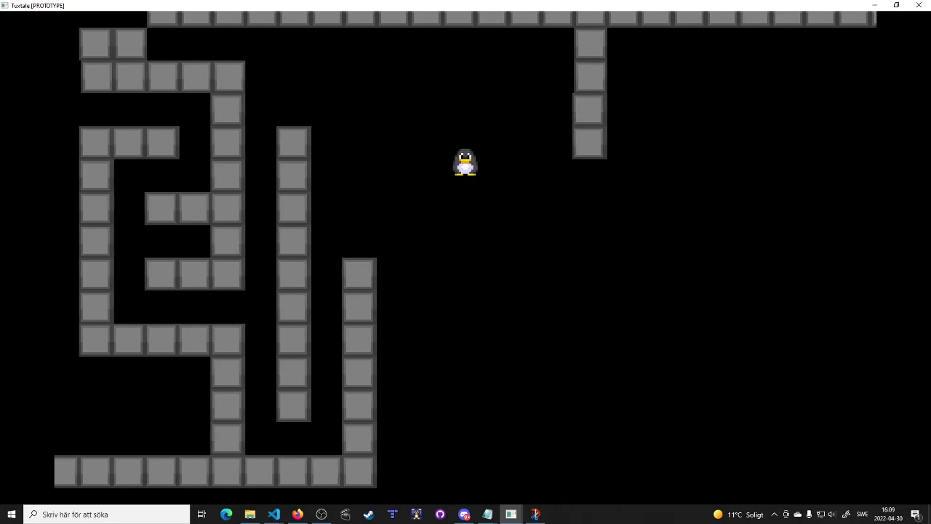
pyautogui.press('Down')
pyautogui.press('Up')
pyautogui.press('Right')
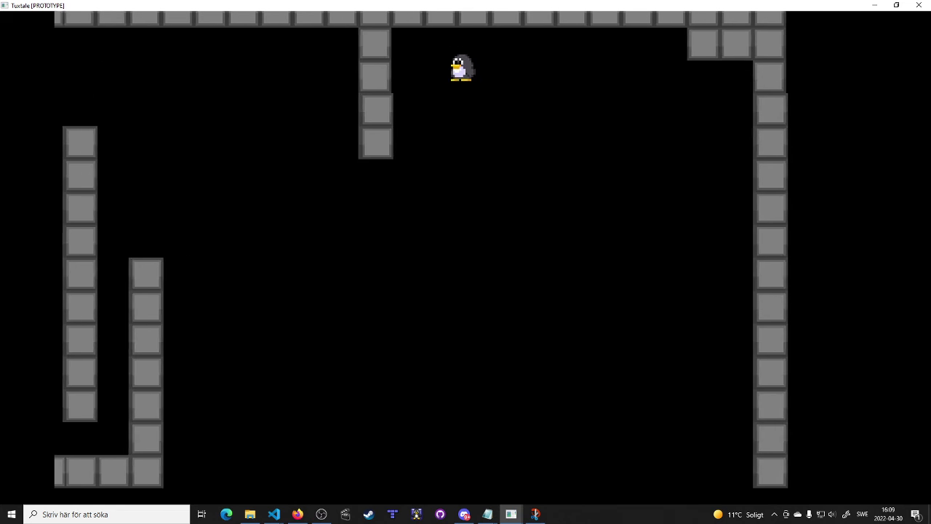
pyautogui.press('Left')
pyautogui.press('Left')
pyautogui.press('Down')
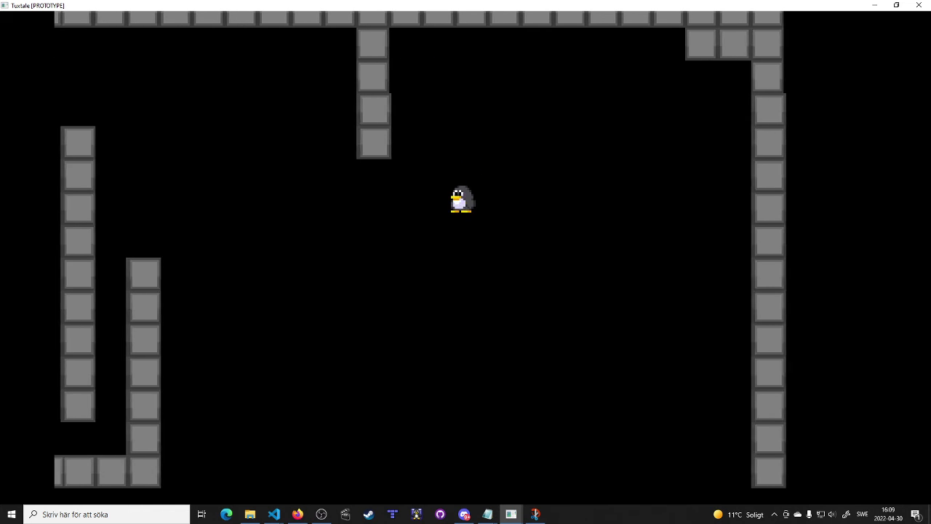
pyautogui.press('Left')
pyautogui.press('Up')
pyautogui.press('Up')
pyautogui.press('Left')
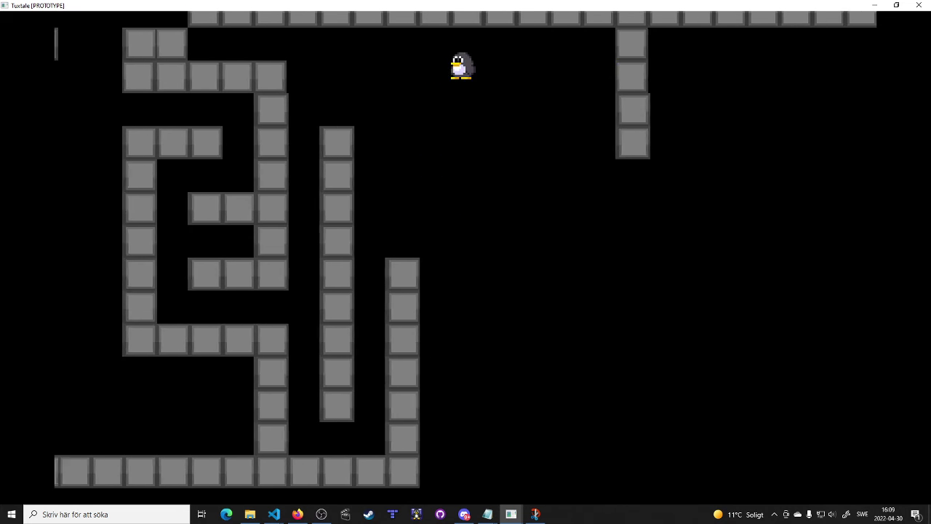
pyautogui.press('Right')
pyautogui.press('Right')
pyautogui.press('Down')
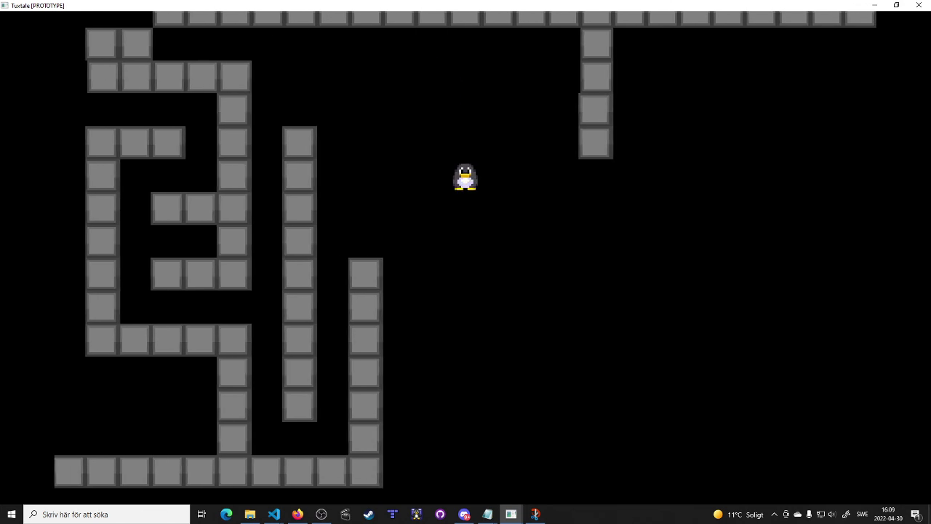
pyautogui.press('Right')
pyautogui.press('Left')
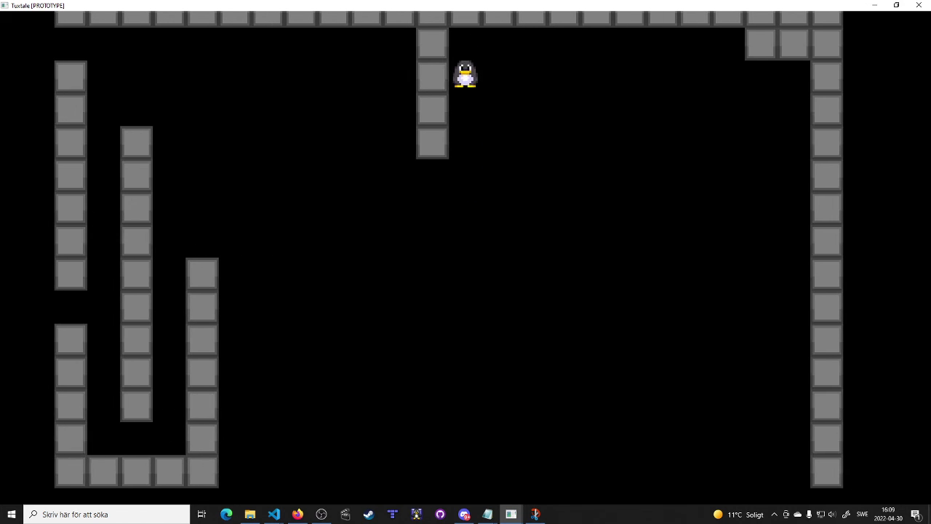
pyautogui.press('Down')
pyautogui.press('Left')
pyautogui.press('Up')
pyautogui.press('Right')
pyautogui.press('Up')
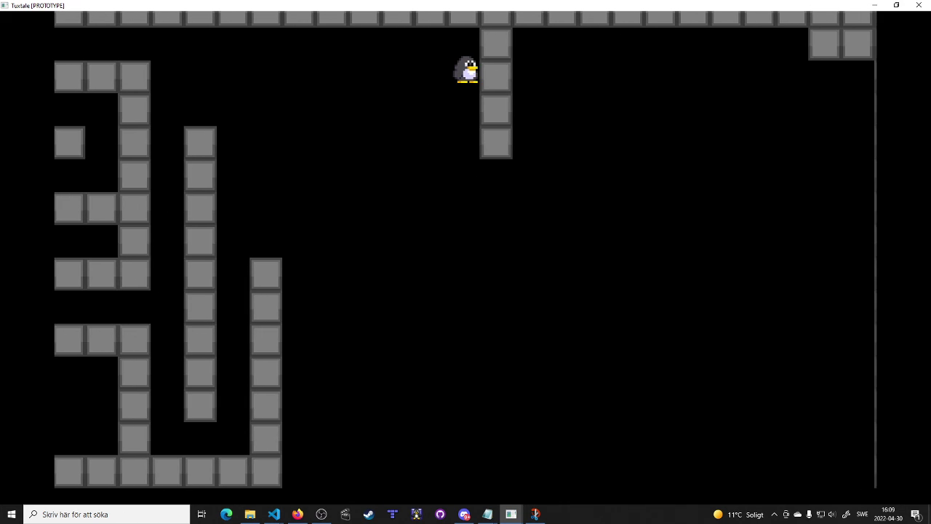